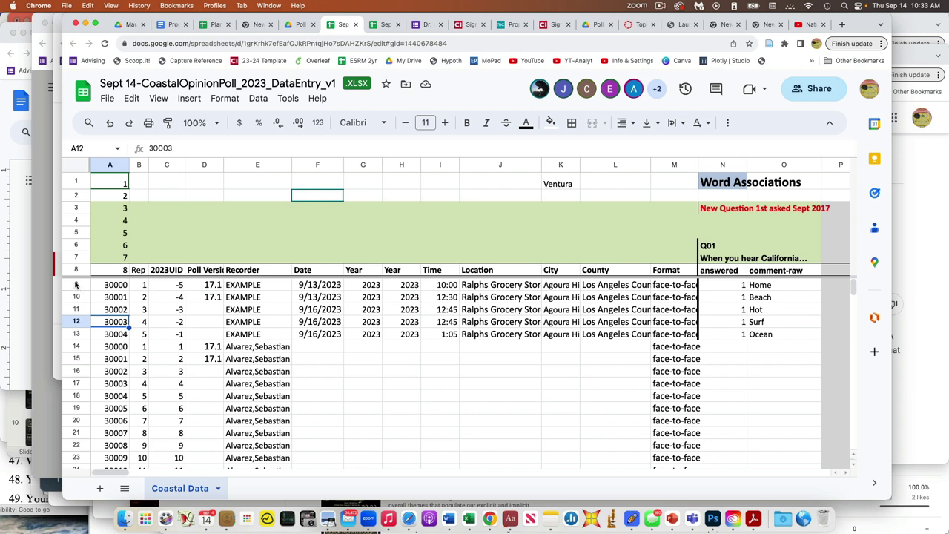
# Select the example rows 9 to 13, and find and select row 104, the first row of another recorder's block.
pyautogui.moveTo(77, 288); pyautogui.dragTo(84, 331)
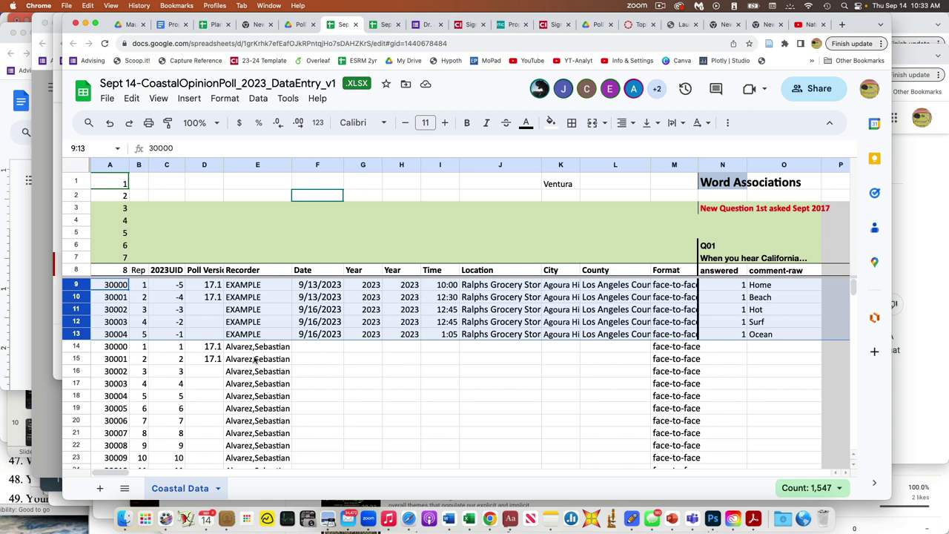
pyautogui.scroll(-1, 255, 359)
pyautogui.scroll(-10, 256, 360)
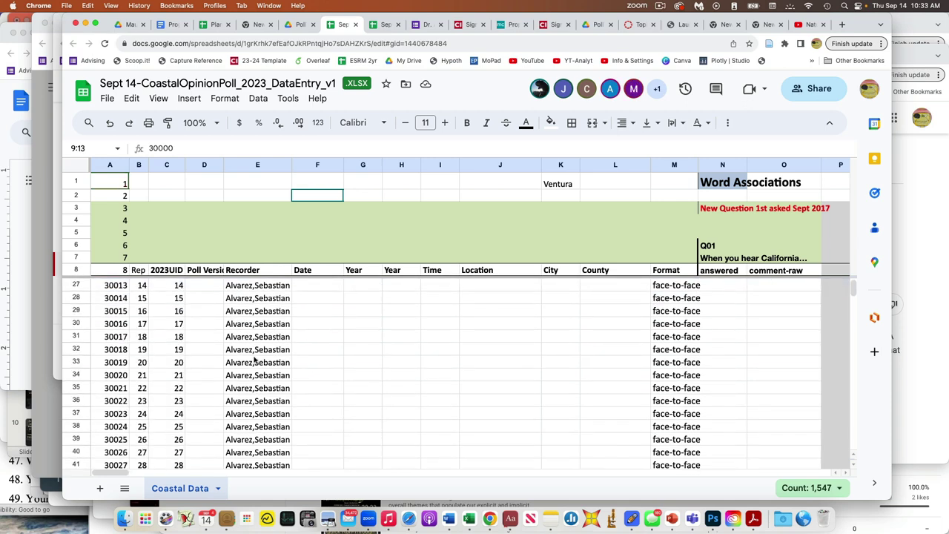
pyautogui.scroll(-20, 255, 359)
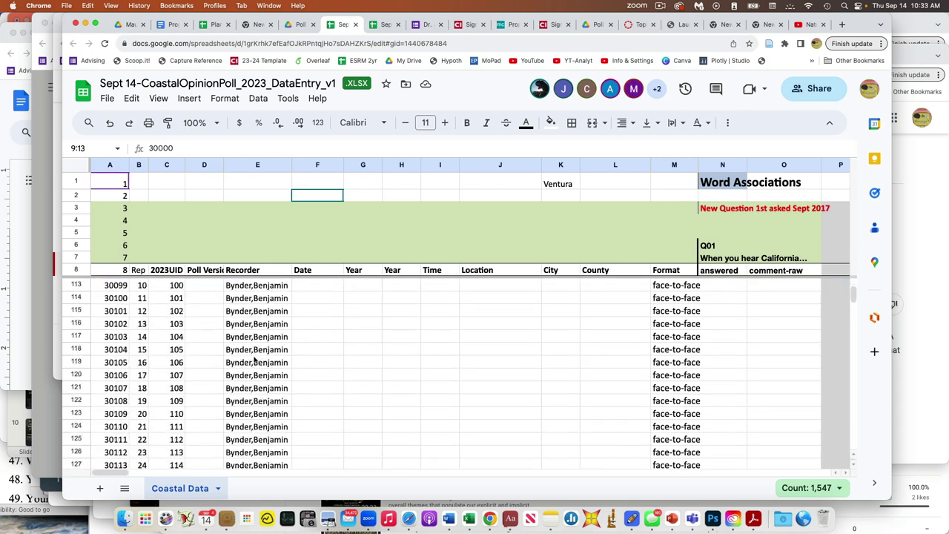
pyautogui.scroll(18, 254, 360)
pyautogui.scroll(-4, 267, 386)
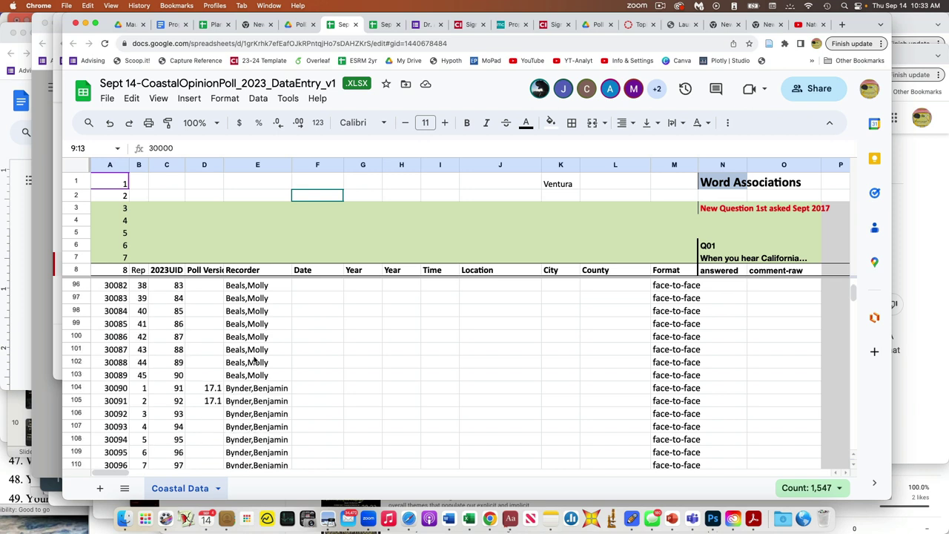
pyautogui.click(306, 390)
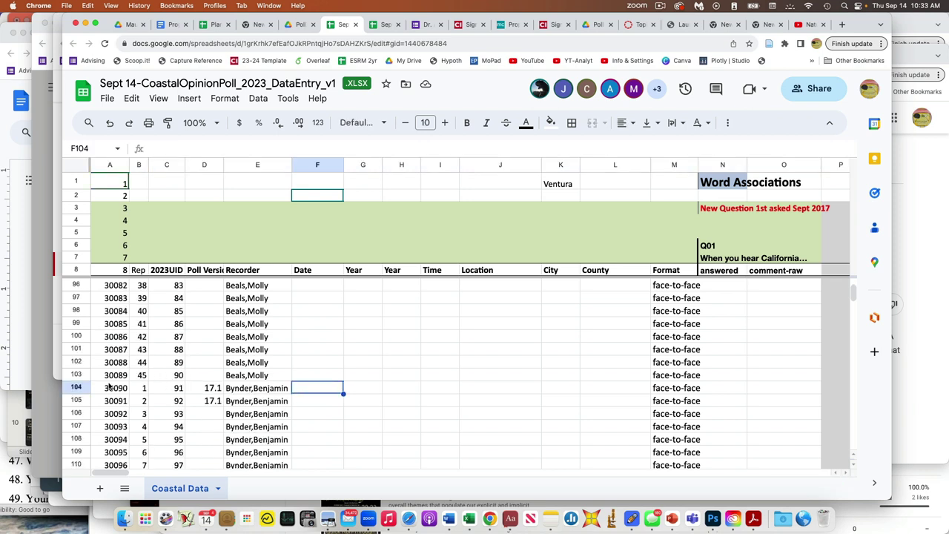
pyautogui.click(76, 388)
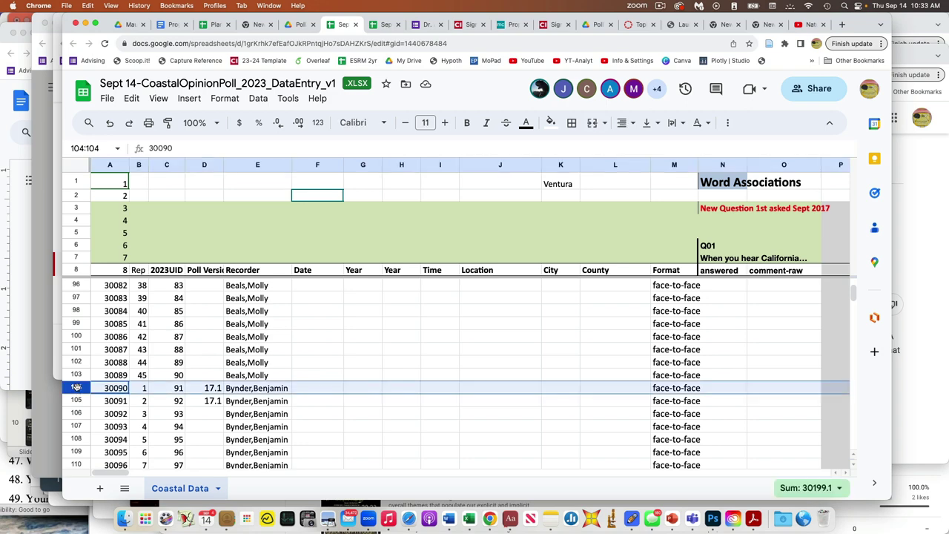
# Inspect the Date, Year and Time cells of the second example record in row 10.
pyautogui.scroll(15, 76, 388)
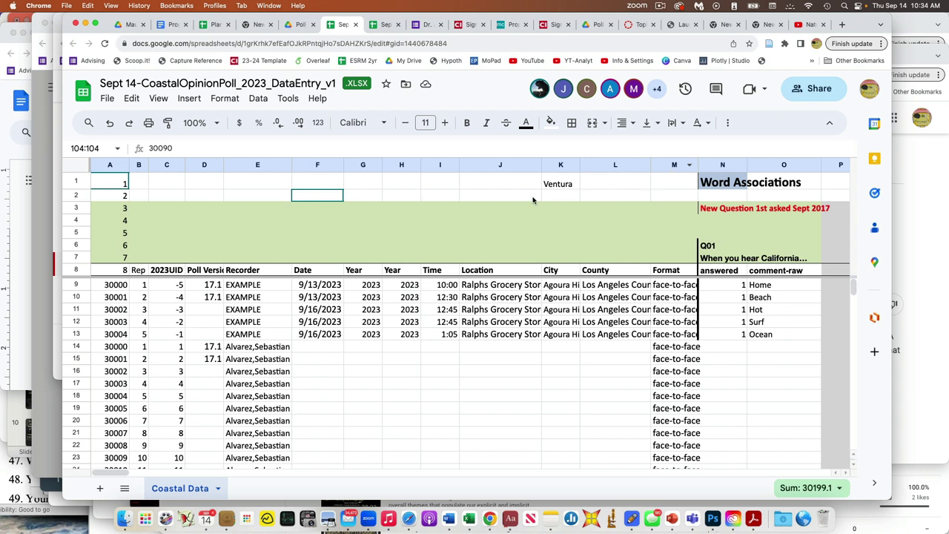
pyautogui.click(330, 300)
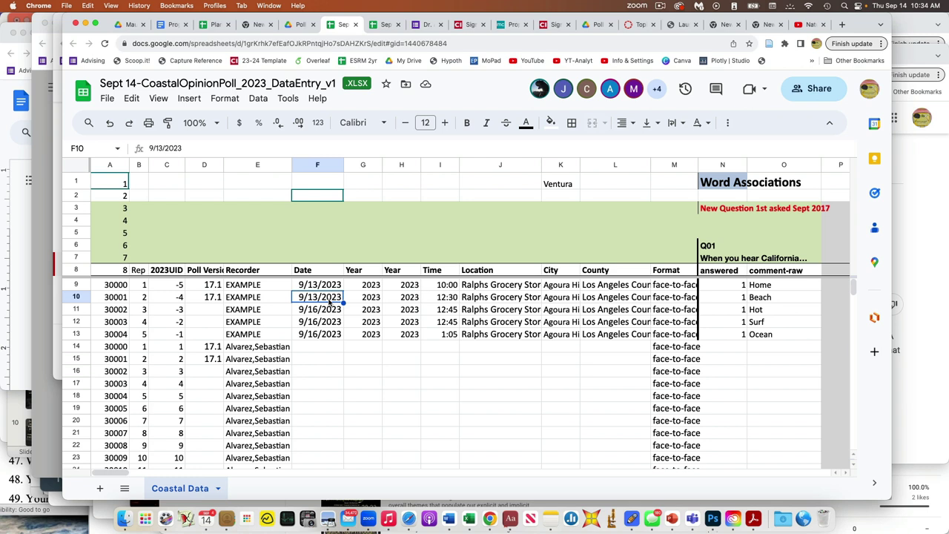
pyautogui.press('Right')
pyautogui.press('Right')
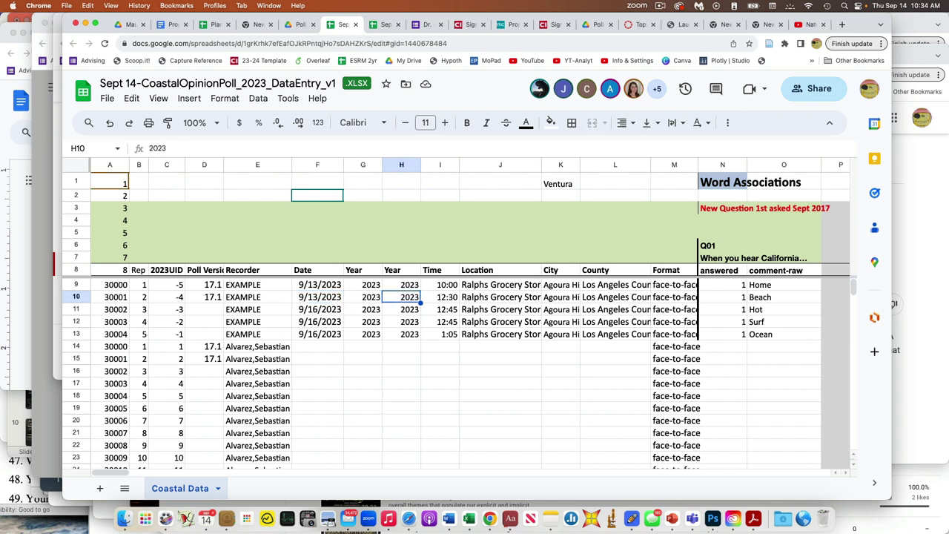
pyautogui.press('Left')
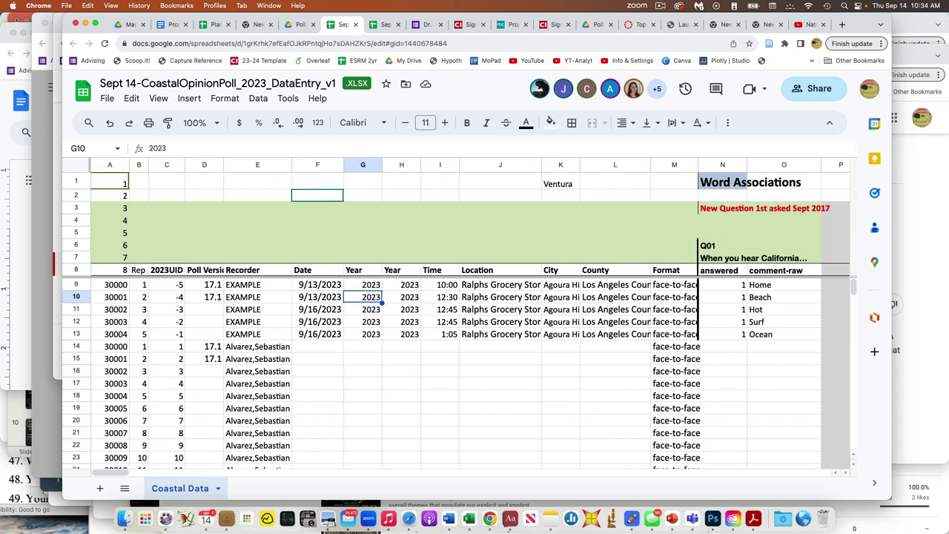
pyautogui.press('Left')
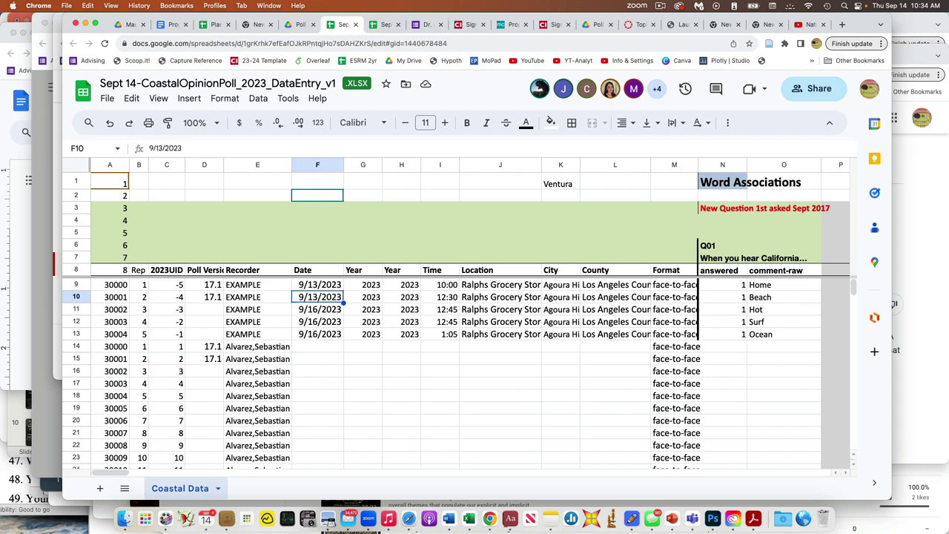
pyautogui.press('Right')
pyautogui.press('Right')
pyautogui.press('Right')
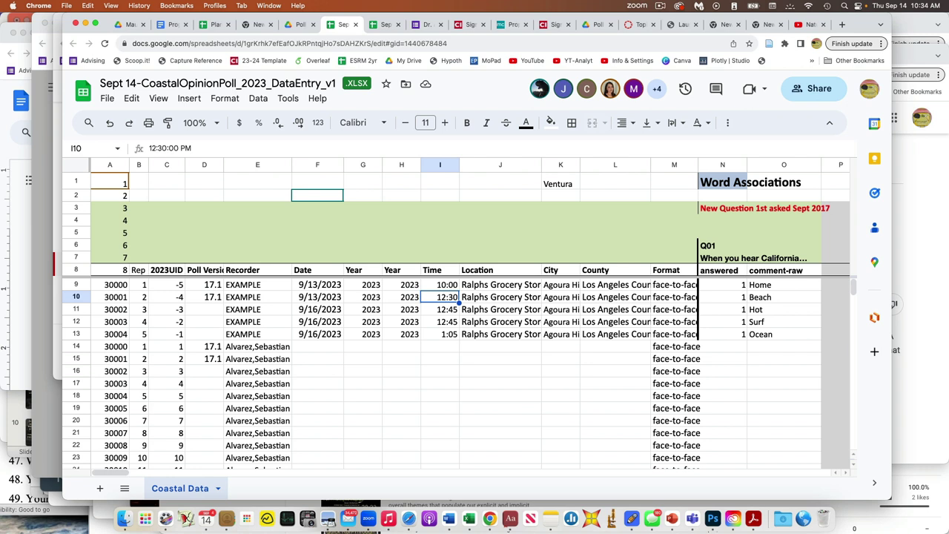
# Inspect the Location, City, County and Format cells of the example record in row 10.
pyautogui.click(500, 296)
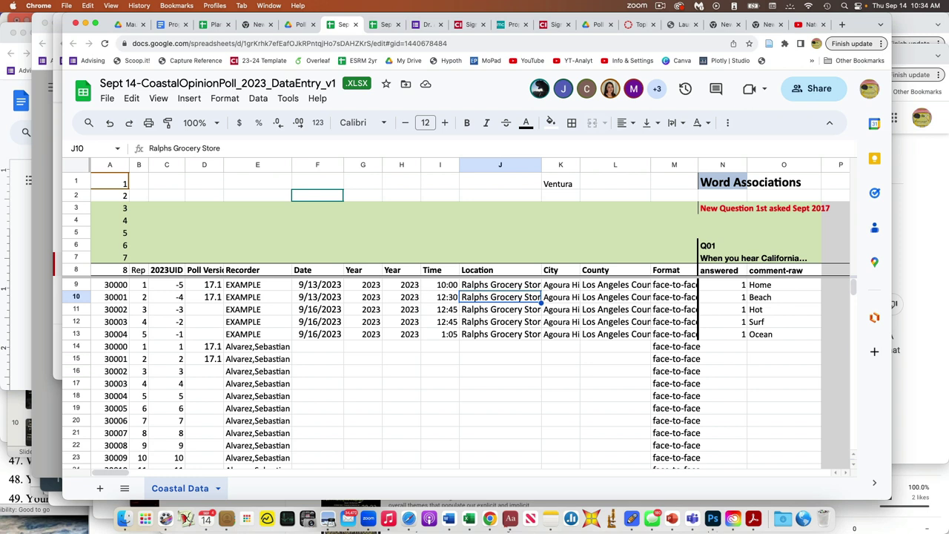
pyautogui.click(560, 296)
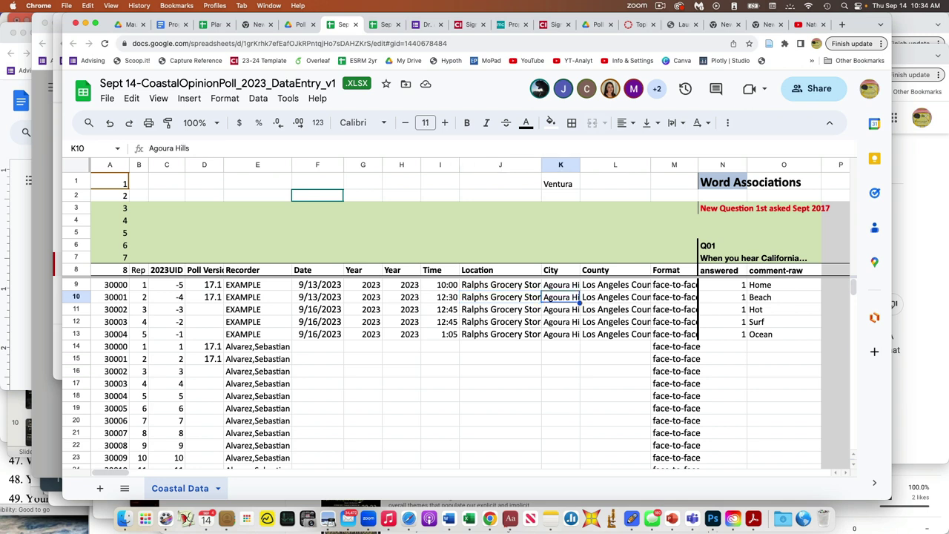
pyautogui.click(615, 297)
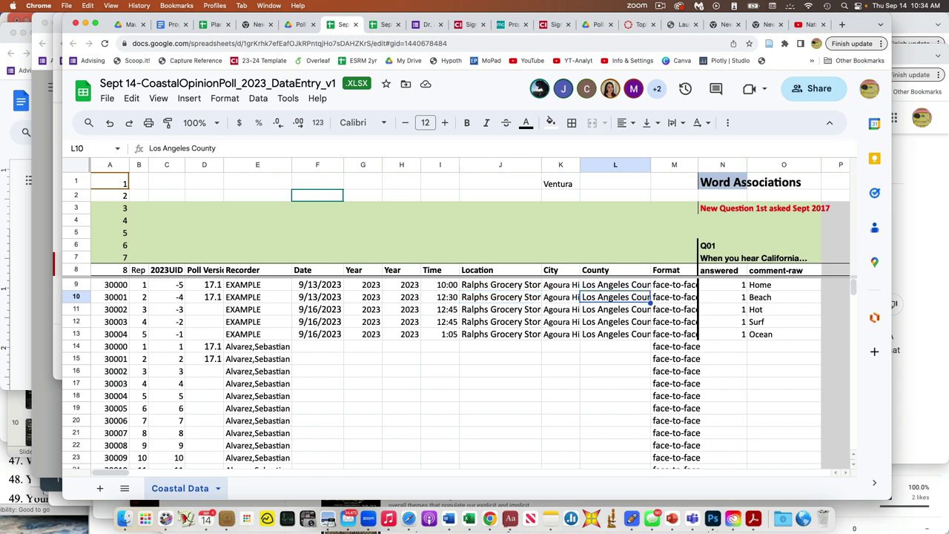
pyautogui.click(675, 297)
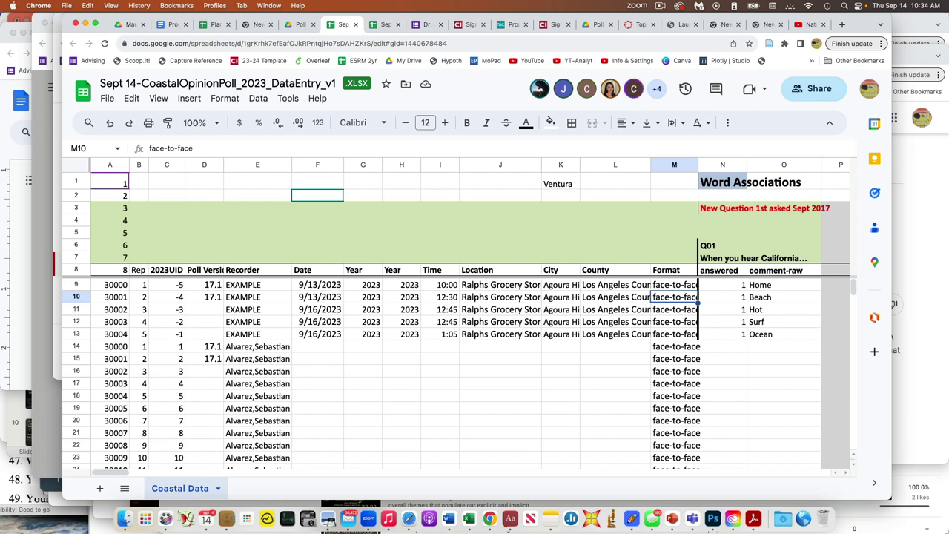
# Look across the example record in row 10 from Q01 to the Plastic Δ: 2023 column of Q04.
pyautogui.press('Right')
pyautogui.press('Right')
pyautogui.press('Right')
pyautogui.press('Right')
pyautogui.press('Right')
pyautogui.press('Right')
pyautogui.press('Right')
pyautogui.press('Right')
pyautogui.press('Right')
pyautogui.press('Right')
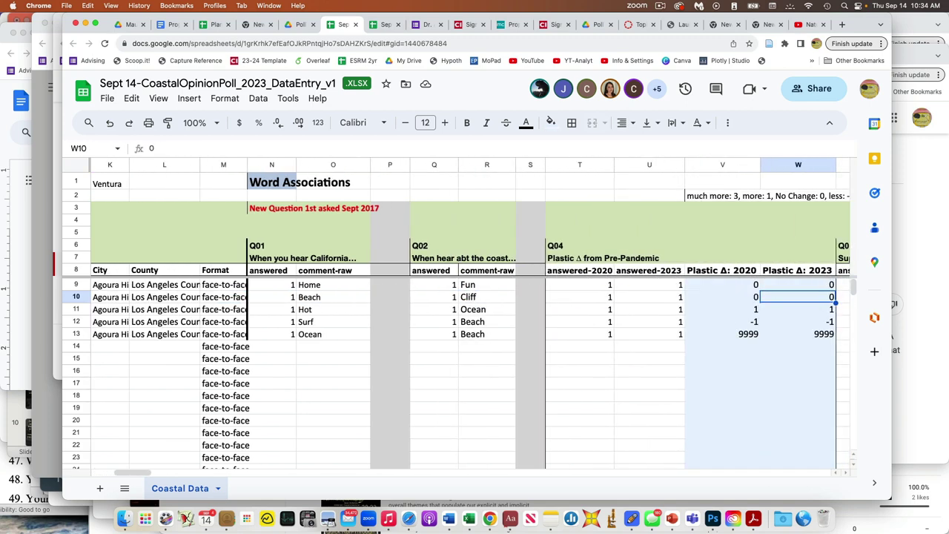
# Return to Q01 and inspect its answered column N and the first example's answered and comment-raw cells.
pyautogui.press('Left')
pyautogui.press('Left')
pyautogui.press('Left')
pyautogui.press('Left')
pyautogui.press('Left')
pyautogui.press('Left')
pyautogui.press('Left')
pyautogui.press('Left')
pyautogui.press('Left')
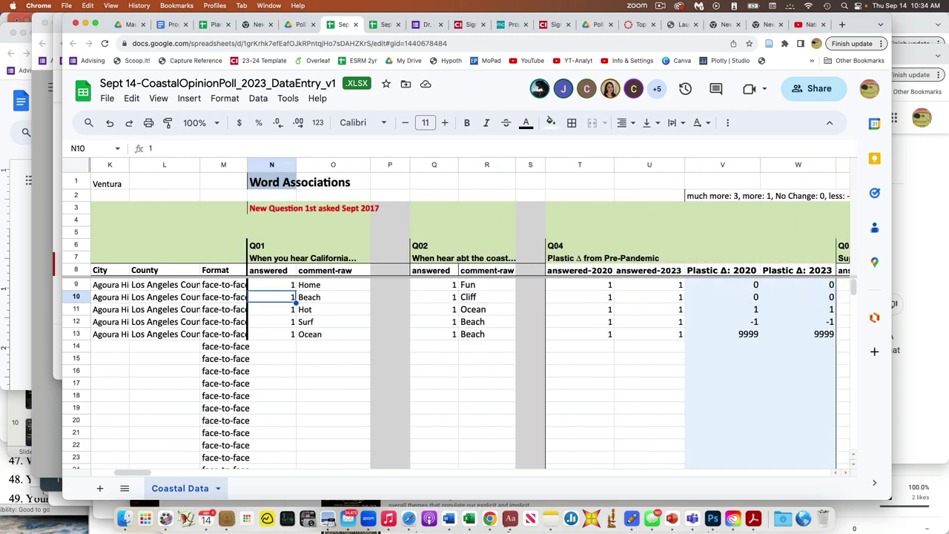
pyautogui.press('Up')
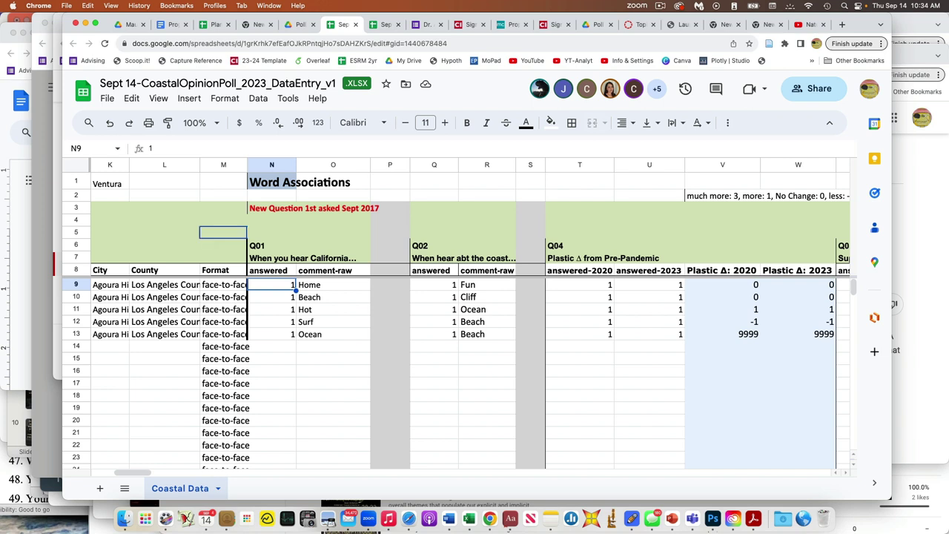
pyautogui.click(275, 164)
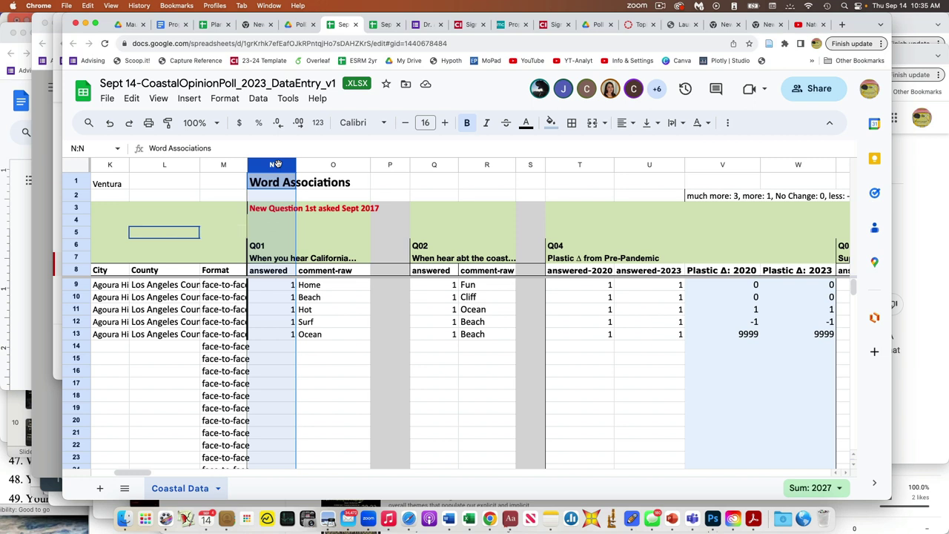
pyautogui.click(274, 287)
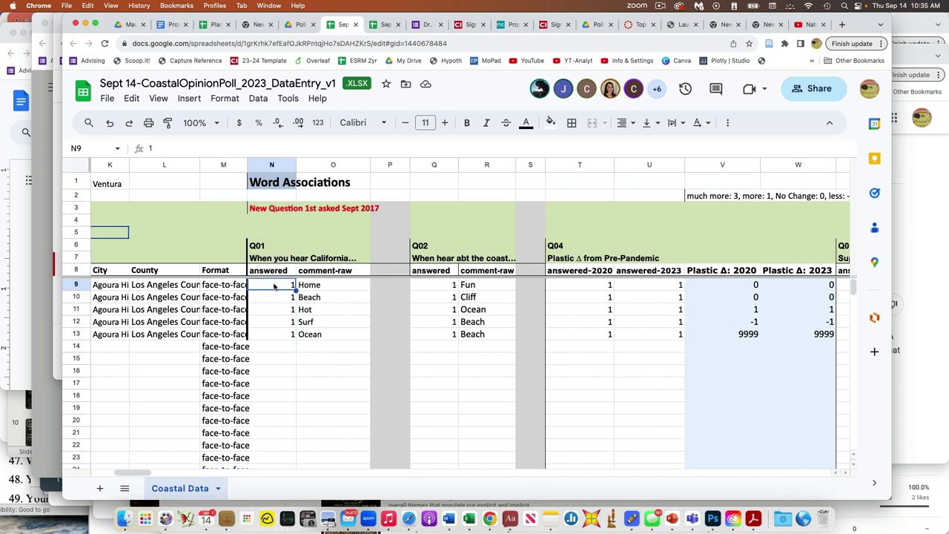
pyautogui.press('Right')
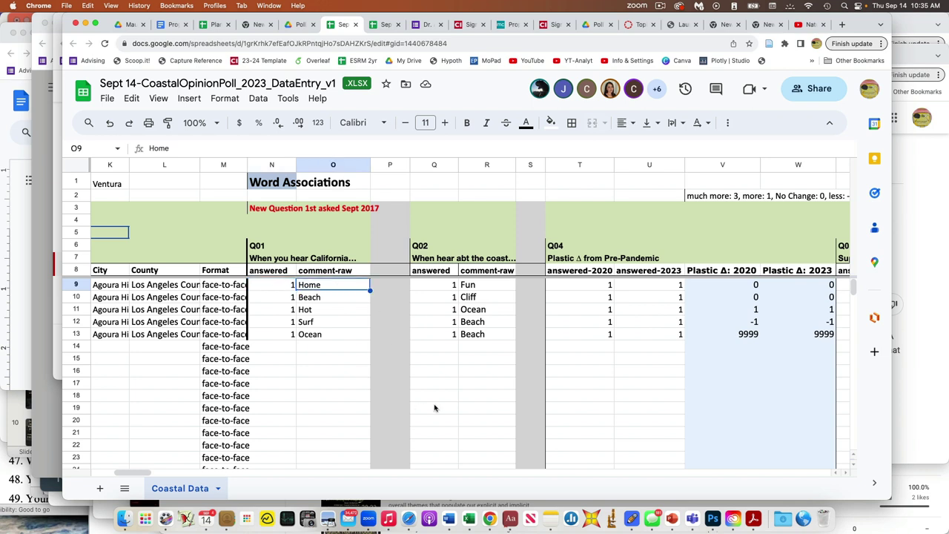
# Set the sheet zoom to 150% and inspect the first example's Q01 answered and comment-raw cells.
pyautogui.click(204, 123)
pyautogui.click(198, 244)
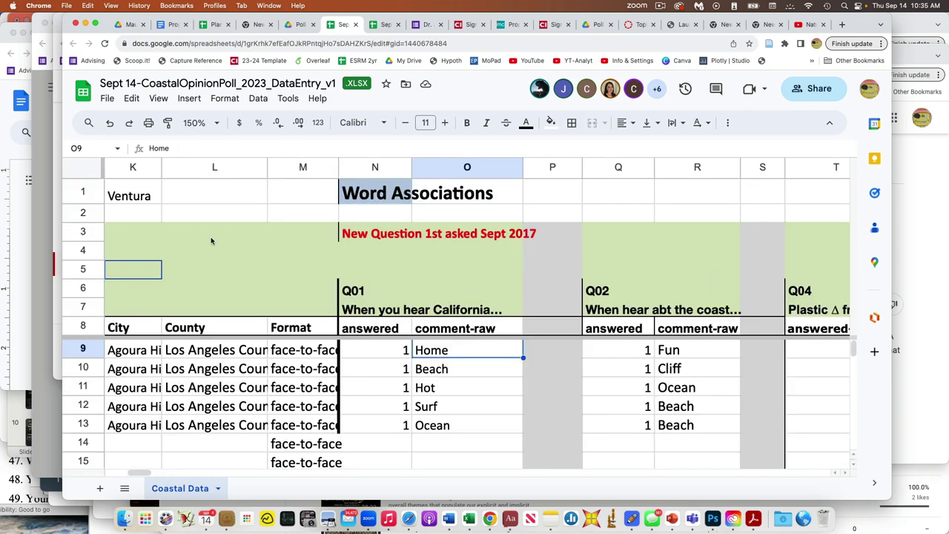
pyautogui.scroll(-2, 439, 408)
pyautogui.scroll(2, 440, 408)
pyautogui.press('Left')
pyautogui.click(467, 350)
pyautogui.click(375, 350)
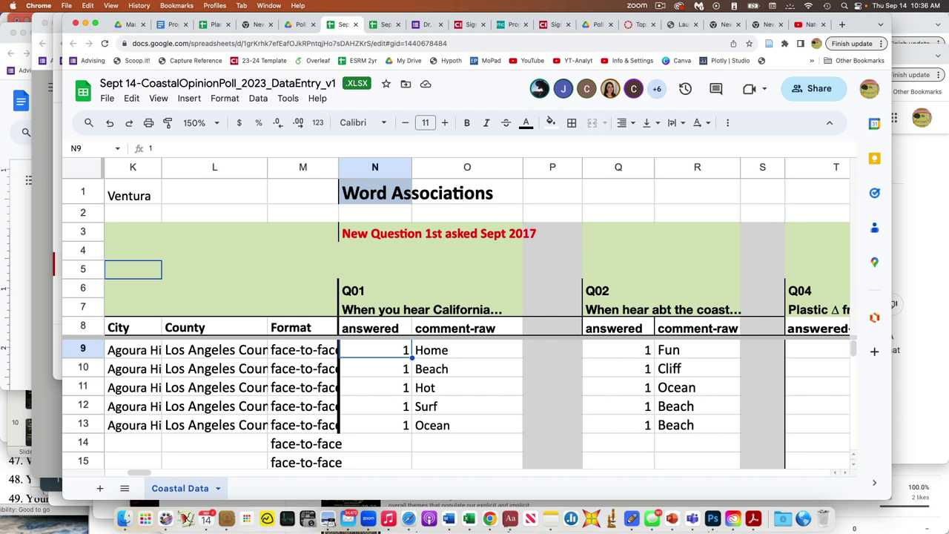
# Select the grey separator column P between the Q01 and Q02 questions.
pyautogui.click(467, 350)
pyautogui.click(553, 351)
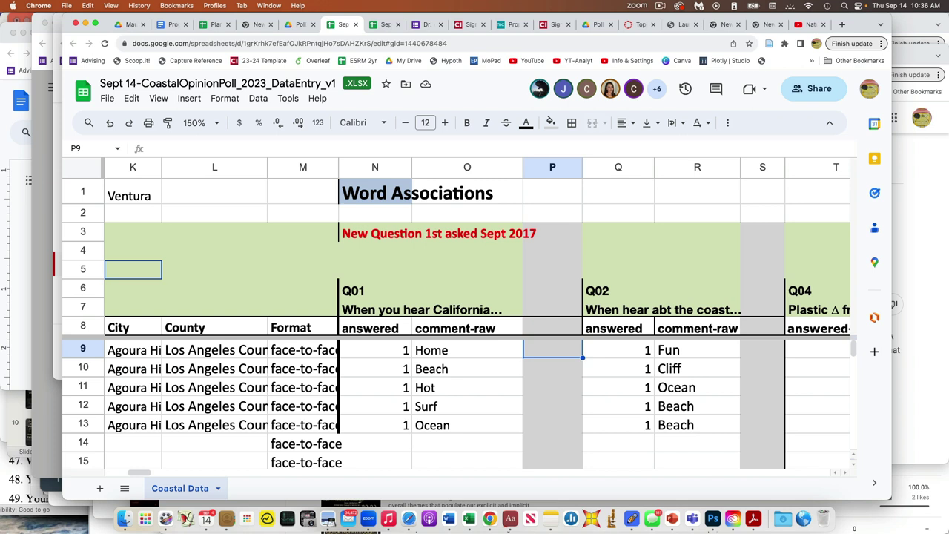
pyautogui.click(553, 168)
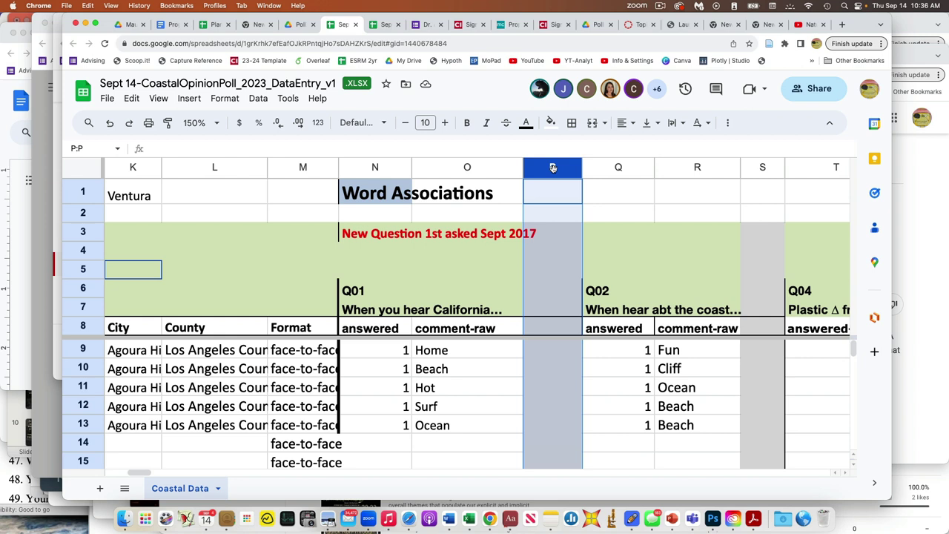
# Inspect the Q02 answered and comment-raw cells of the first two example records.
pyautogui.click(606, 357)
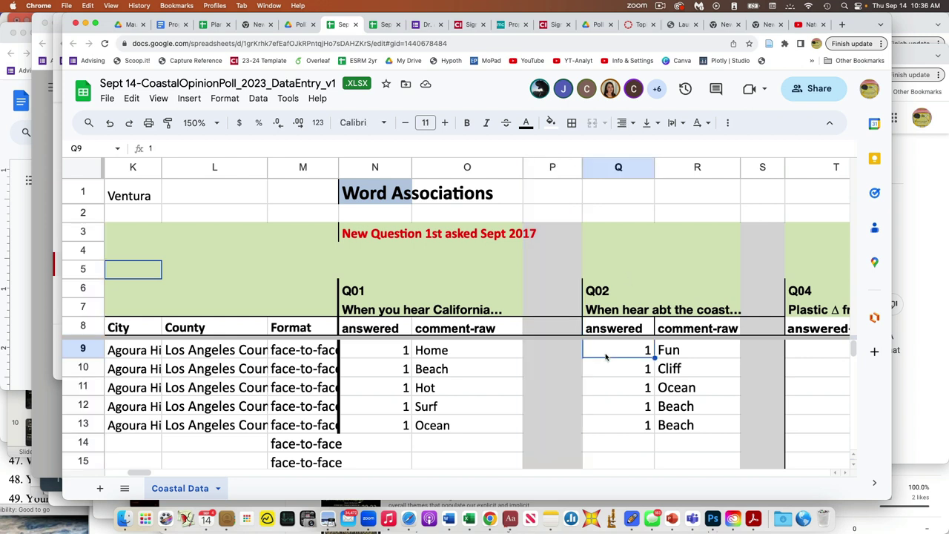
pyautogui.press('Right')
pyautogui.press('Down')
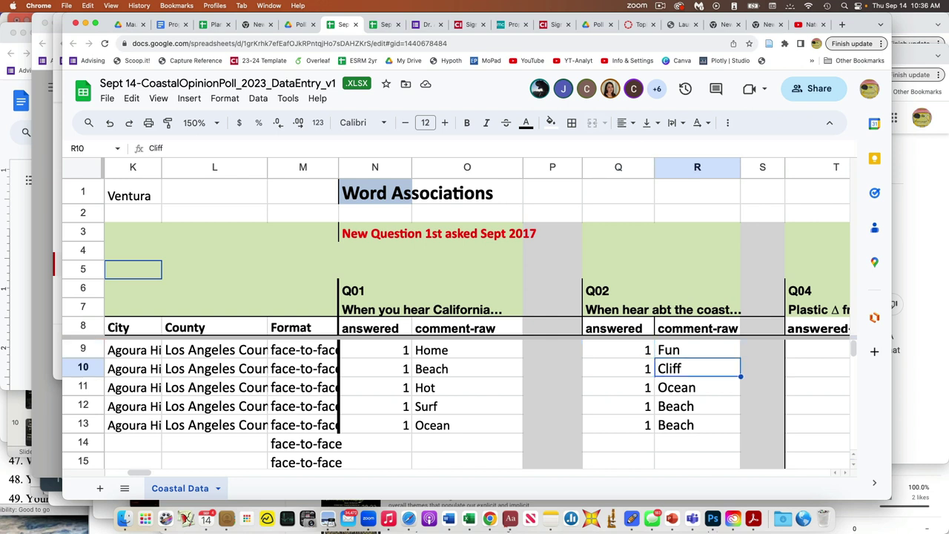
pyautogui.press('Up')
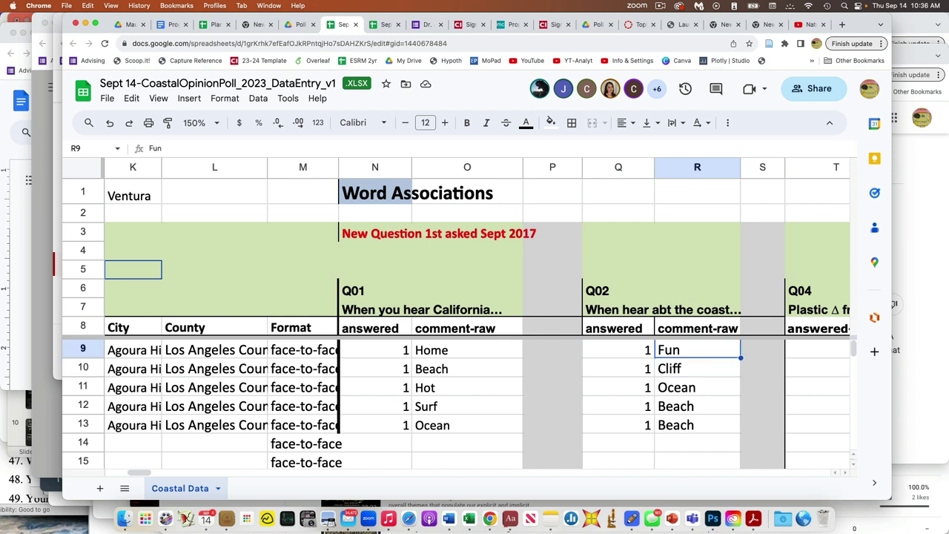
# Inspect the Q01 comment-raw entries of the first three example records.
pyautogui.click(467, 350)
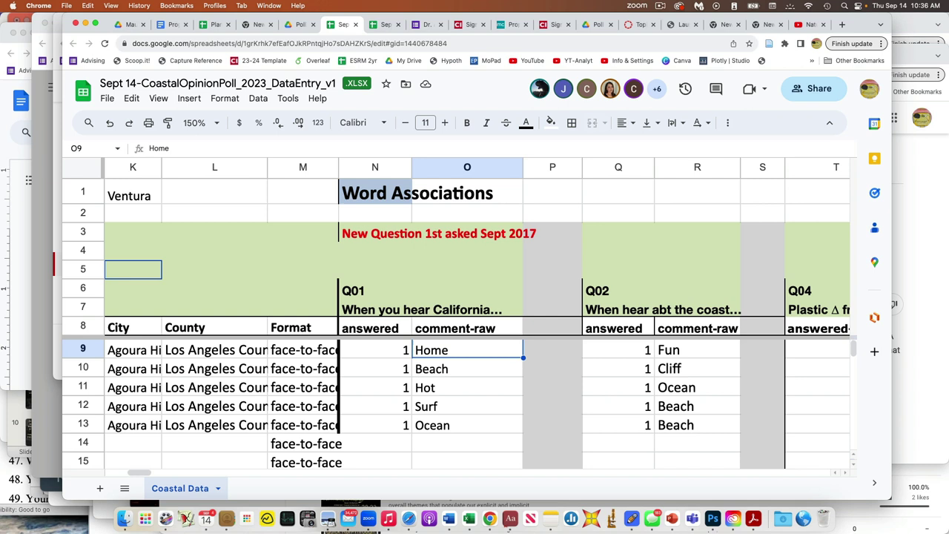
pyautogui.click(468, 387)
pyautogui.click(467, 368)
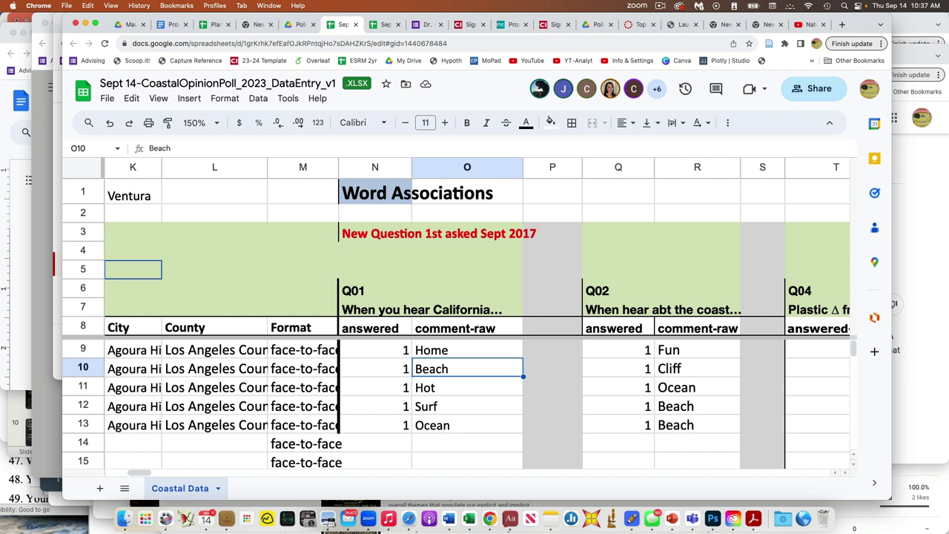
# Look across row 10 from the Q01 comment through the Q04 plastic-change columns and back to Q02.
pyautogui.press('Right')
pyautogui.press('Right')
pyautogui.press('Right')
pyautogui.press('Right')
pyautogui.press('Right')
pyautogui.press('Right')
pyautogui.press('Right')
pyautogui.press('Right')
pyautogui.press('Right')
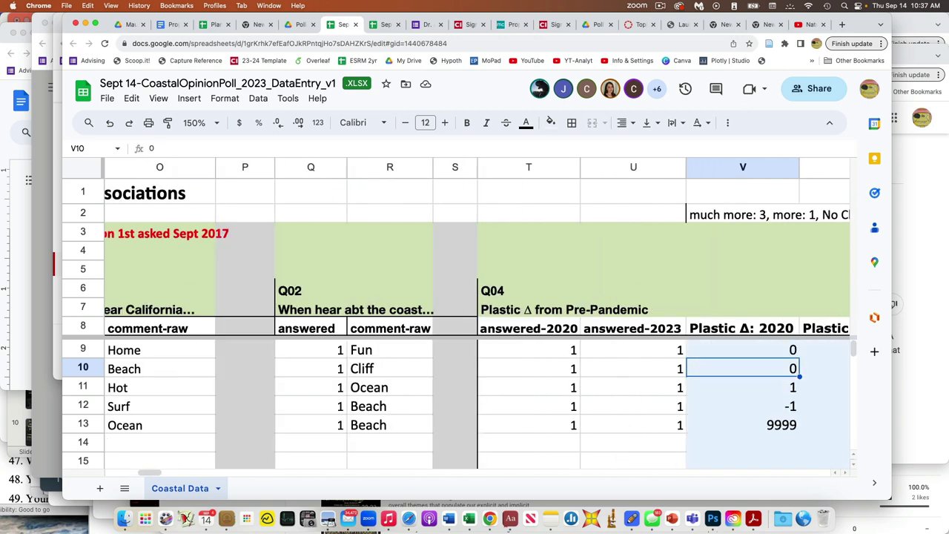
pyautogui.press('Left')
pyautogui.press('Left')
pyautogui.press('Left')
pyautogui.press('Left')
pyautogui.press('Left')
pyautogui.press('Left')
pyautogui.press('Left')
pyautogui.press('Left')
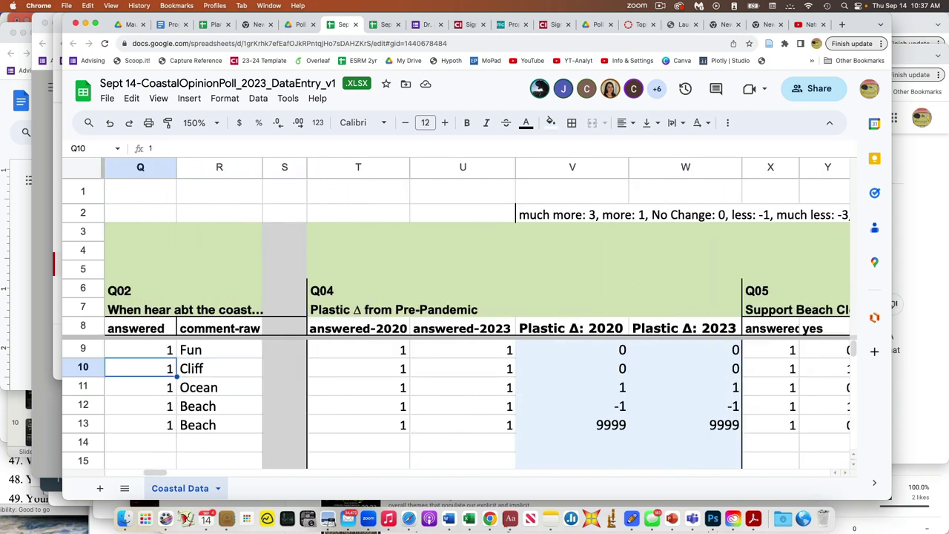
# Inspect the Q04 answered-2020 cell in row 10 and select the question's number heading in T6.
pyautogui.press('Left')
pyautogui.press('Right')
pyautogui.press('Right')
pyautogui.press('Right')
pyautogui.press('Right')
pyautogui.press('Right')
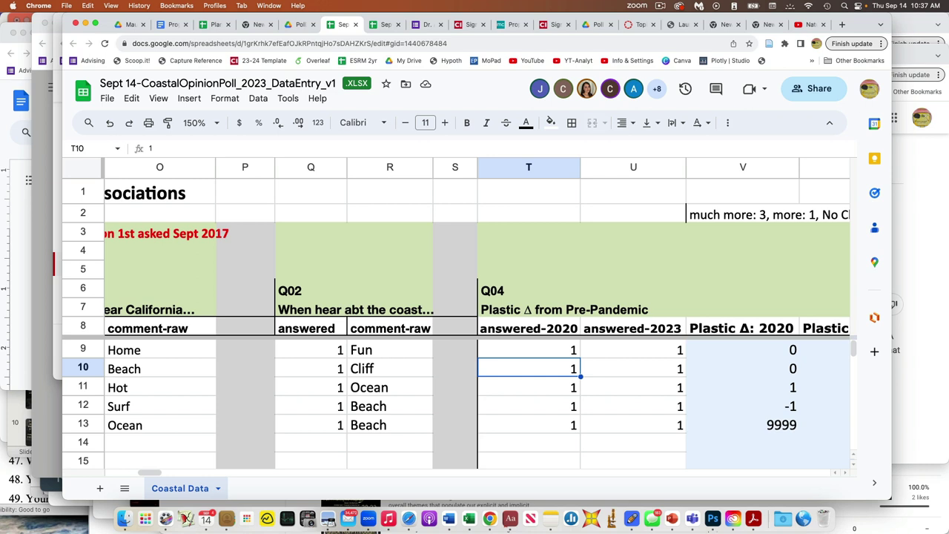
pyautogui.press('Up')
pyautogui.press('Up')
pyautogui.press('Up')
pyautogui.press('Up')
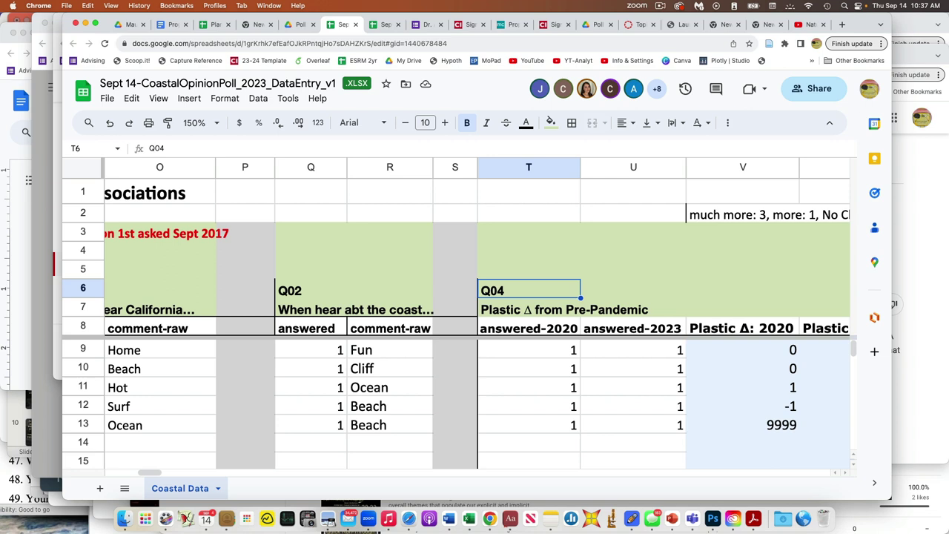
# Look across the first example record's Q04 cells to its Plastic Δ: 2023 entry in W9.
pyautogui.press('Down')
pyautogui.press('Down')
pyautogui.press('Down')
pyautogui.press('Right')
pyautogui.press('Right')
pyautogui.press('Right')
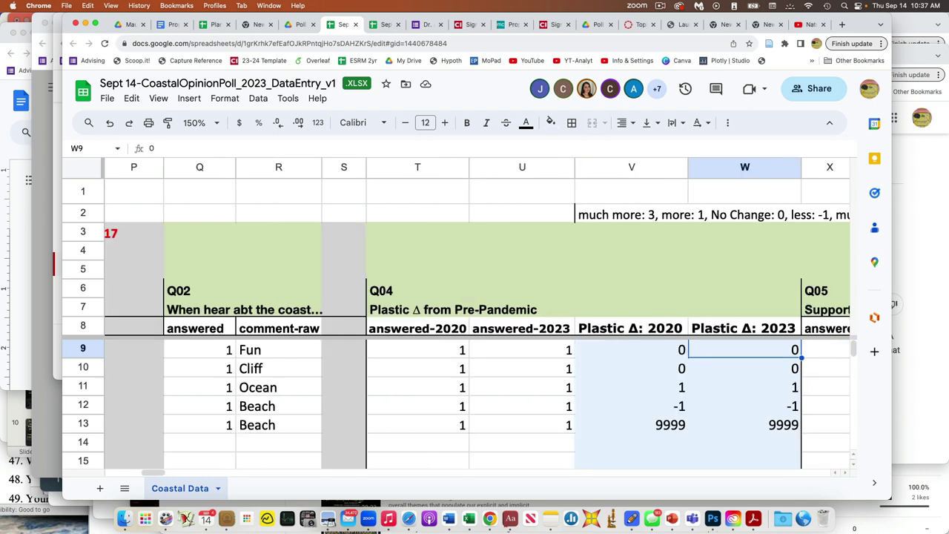
# Go back across row 9 from the Q05 answered cell to the Q04 answered-2020 cell.
pyautogui.press('Right')
pyautogui.press('Left')
pyautogui.press('Left')
pyautogui.press('Left')
pyautogui.press('Left')
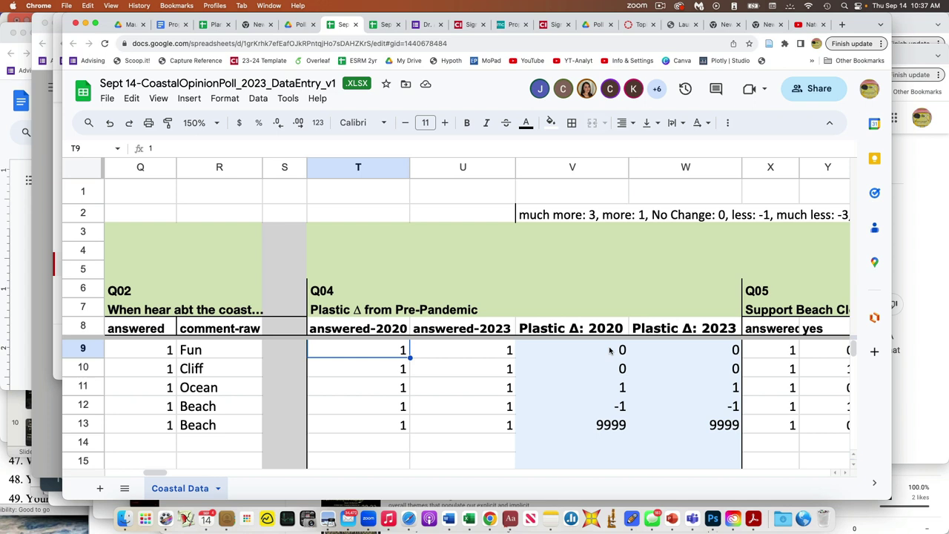
# Check the Q04 answered-2020 cell against its headings and select row 9's Plastic Δ: 2020 cell.
pyautogui.press('Up')
pyautogui.press('Up')
pyautogui.press('Down')
pyautogui.press('Down')
pyautogui.press('Right')
pyautogui.press('Right')
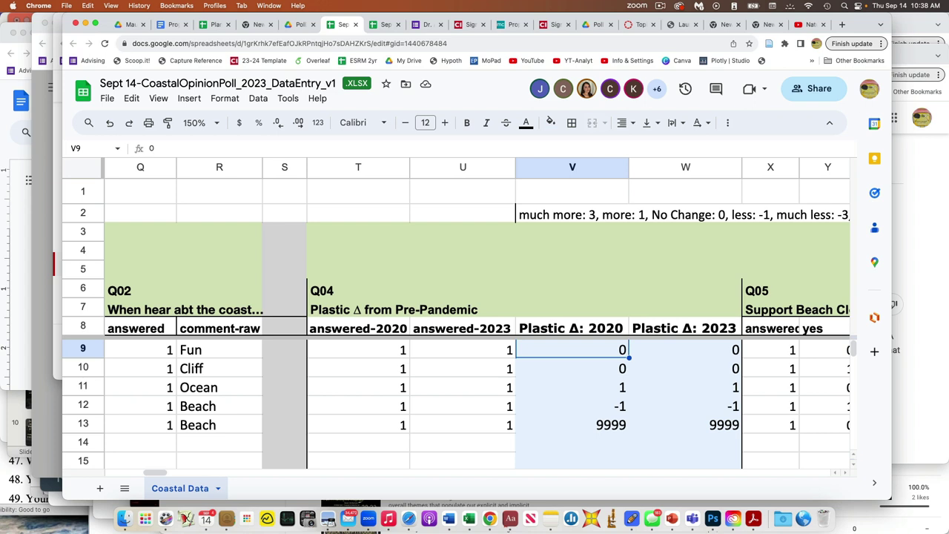
# Read the Q04 response coding key in V2 and highlight the first record's Q05 beach-closure answers in X9:AB9.
pyautogui.click(575, 215)
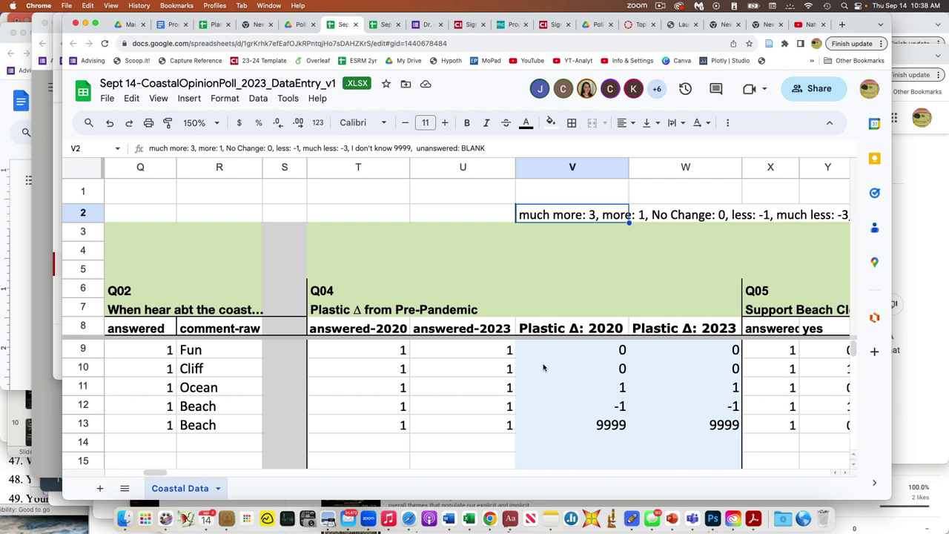
pyautogui.hscroll(5, 543, 368)
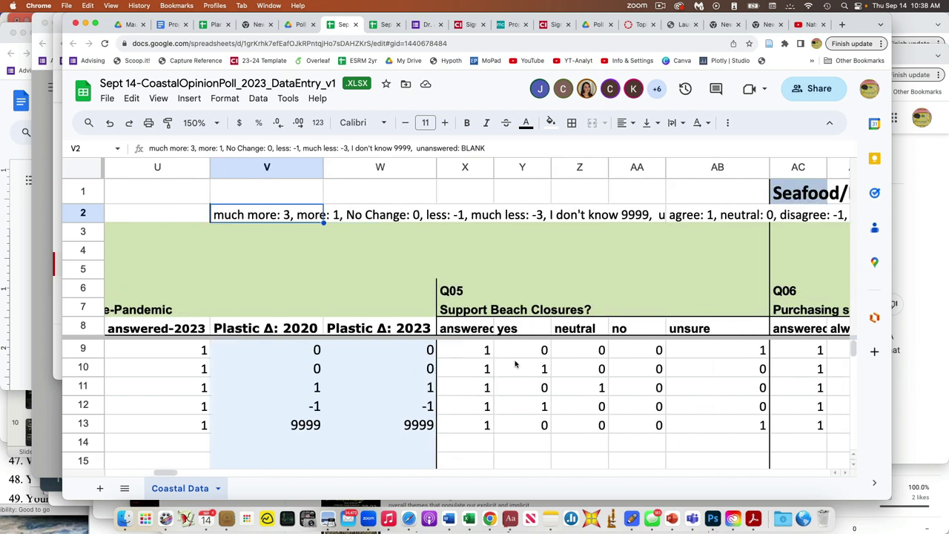
pyautogui.moveTo(484, 354); pyautogui.dragTo(710, 357)
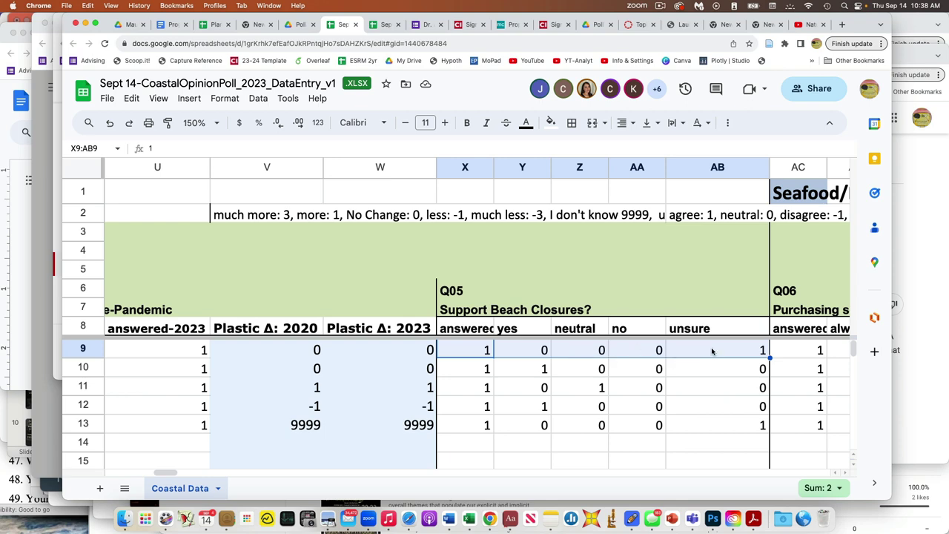
# Find the Q08 Seafood Oz. question and highlight the answered and Oz. entries of all five example records.
pyautogui.hscroll(5, 712, 349)
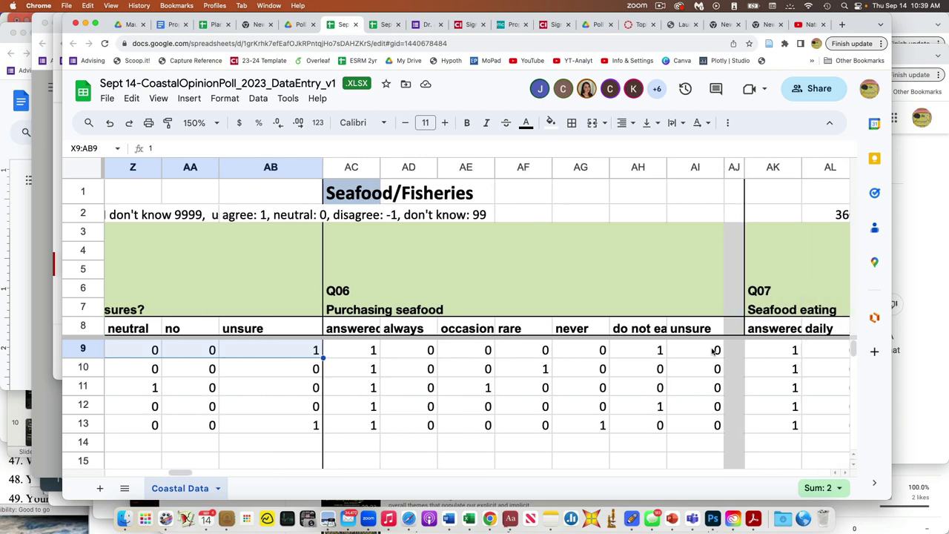
pyautogui.hscroll(10, 713, 350)
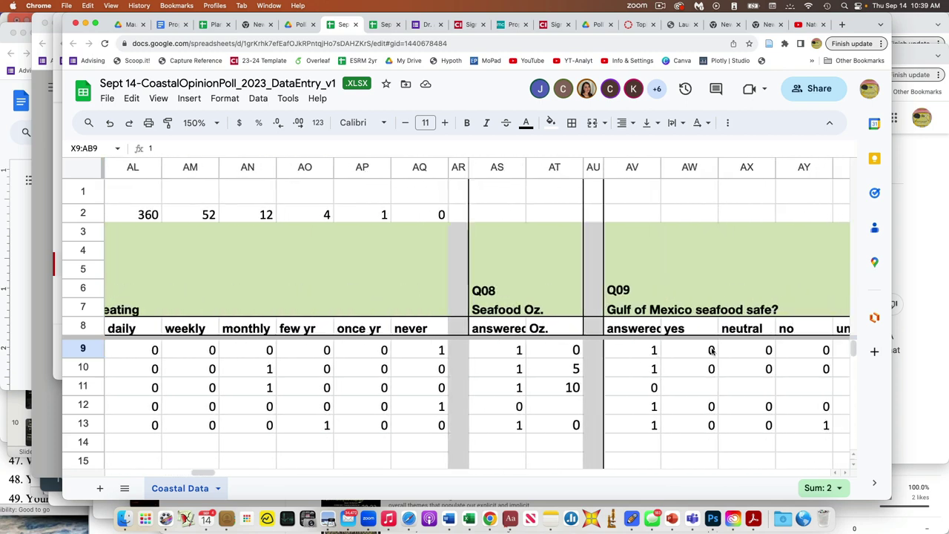
pyautogui.click(514, 357)
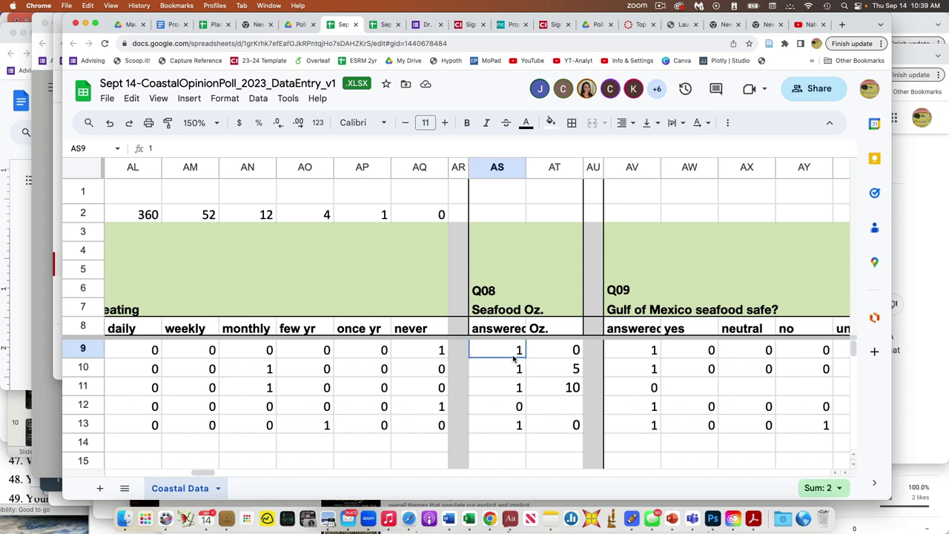
pyautogui.moveTo(514, 357); pyautogui.dragTo(545, 425)
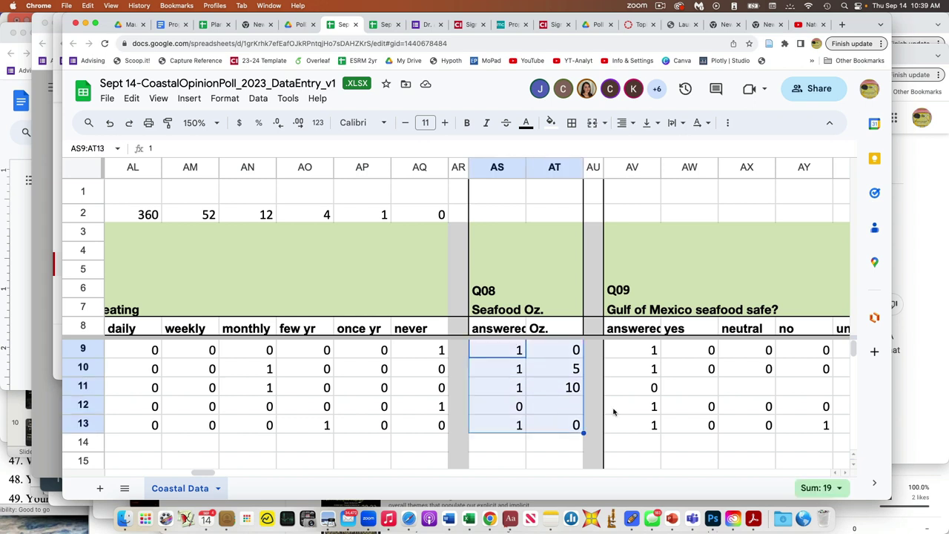
# Compare the Q08 answered cells of rows 9 to 12, ending on row 12 (AS12).
pyautogui.hscroll(2, 648, 407)
pyautogui.hscroll(2, 649, 407)
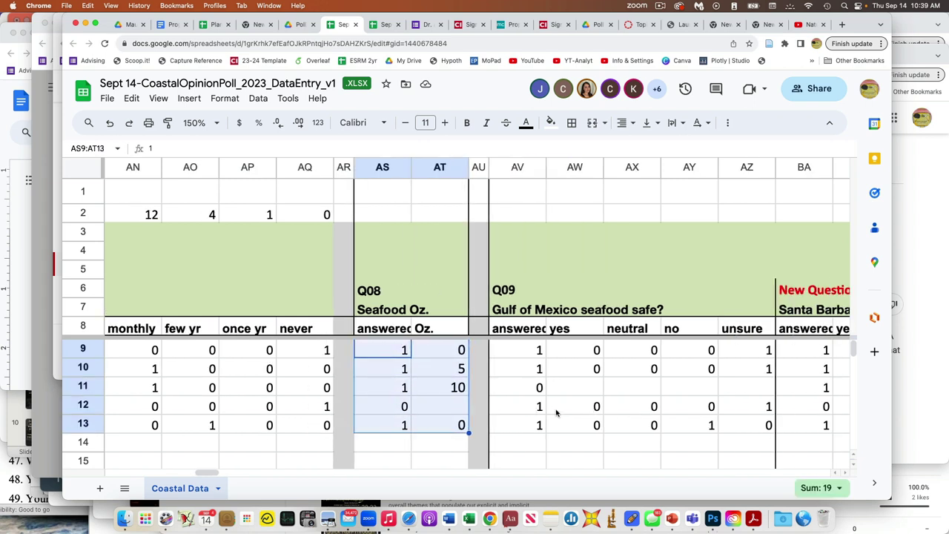
pyautogui.click(402, 409)
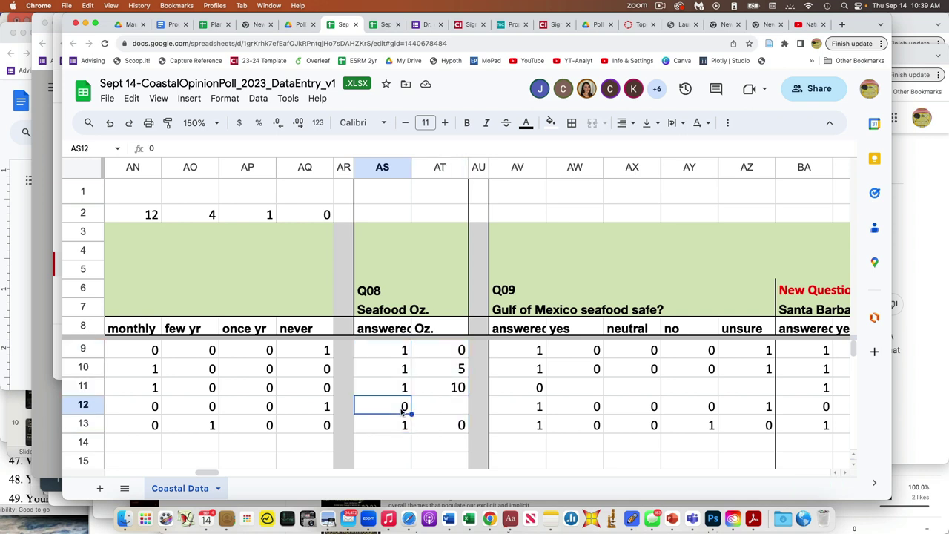
pyautogui.press('Up')
pyautogui.press('Up')
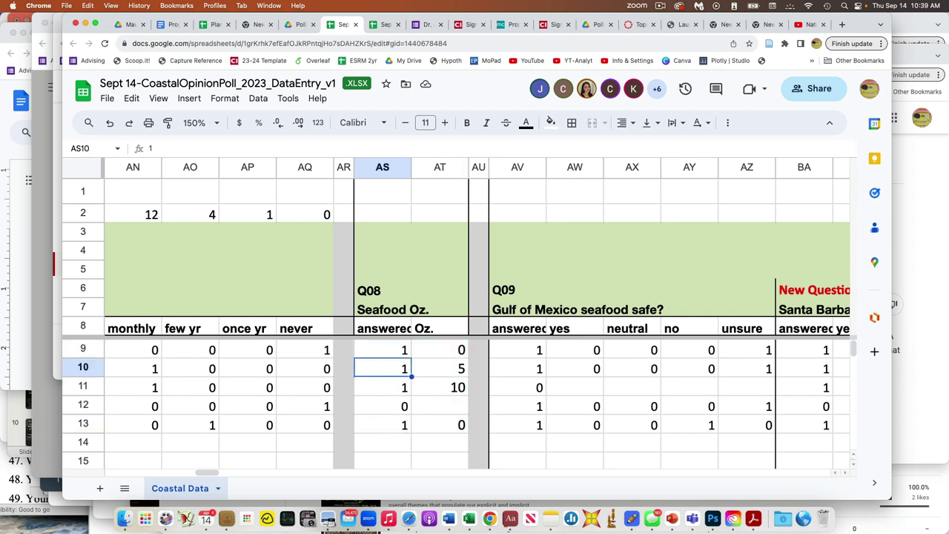
pyautogui.press('Up')
pyautogui.press('Down')
pyautogui.press('Down')
pyautogui.press('Down')
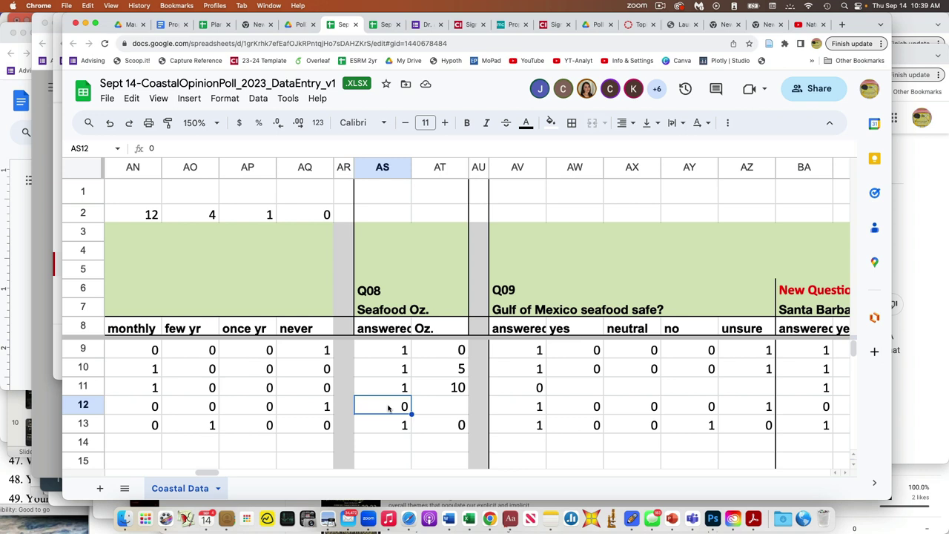
# Enter 1 as the Q08 answered value and 0 as the Oz. value in row 12.
pyautogui.write('1')
pyautogui.press('Tab')
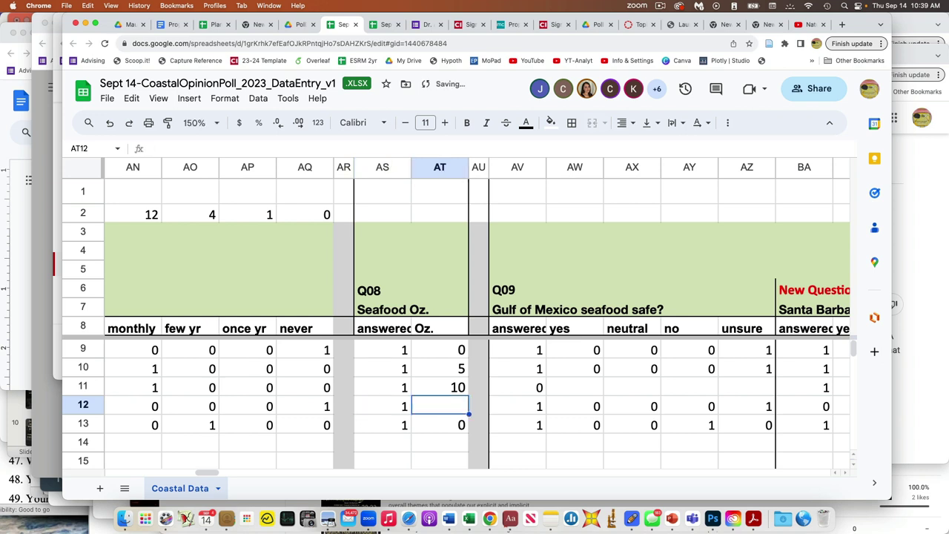
pyautogui.write('0')
pyautogui.hotkey('shift', 'Tab')
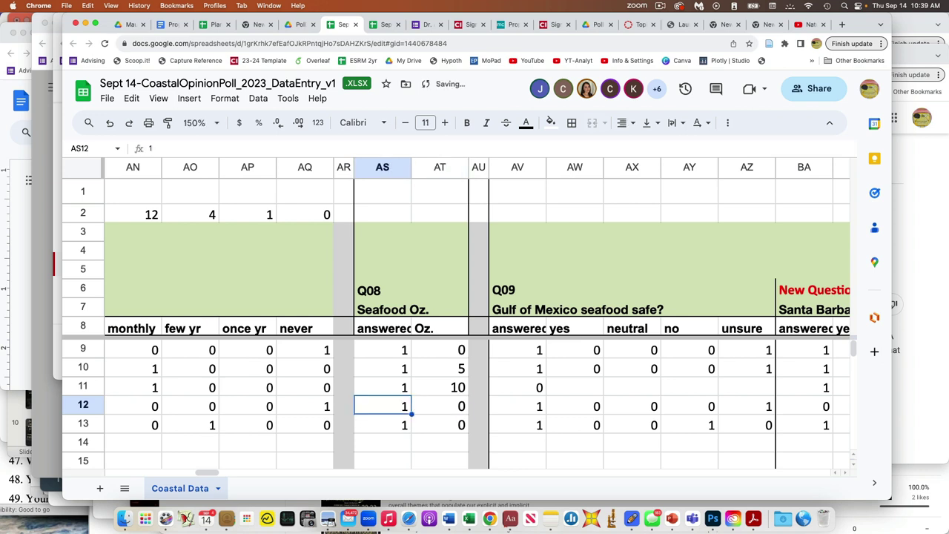
# Set row 12's Q08 answered value to 0 and clear its Oz. cell.
pyautogui.write('0')
pyautogui.press('Tab')
pyautogui.press('Delete')
pyautogui.press('Tab')
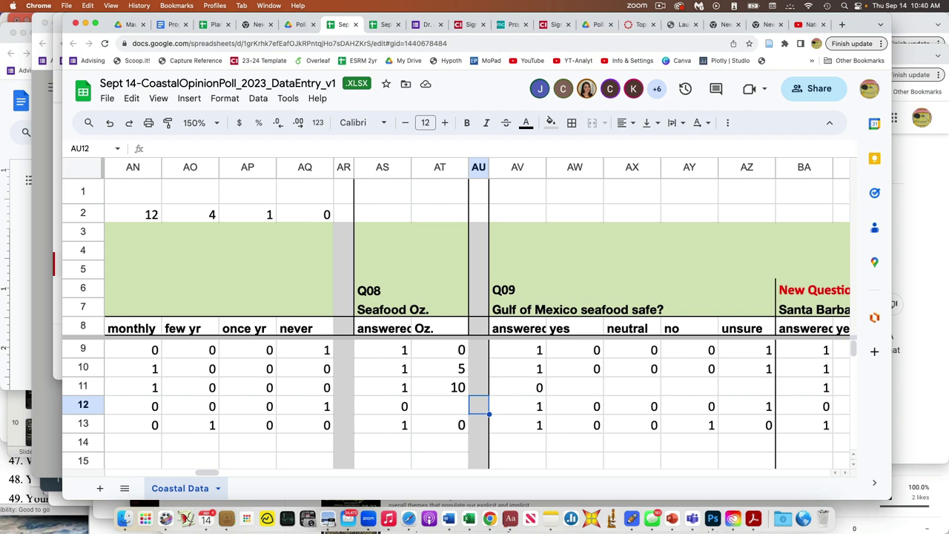
# Look through the seafood safety questions from Q09 onward to the Question 11 seafood organization columns.
pyautogui.hscroll(15, 475, 312)
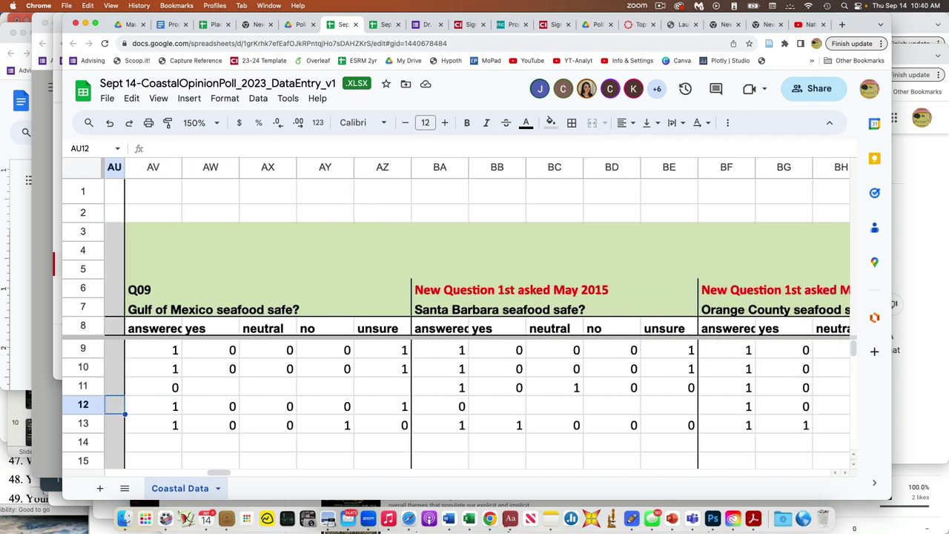
pyautogui.hscroll(20, 474, 312)
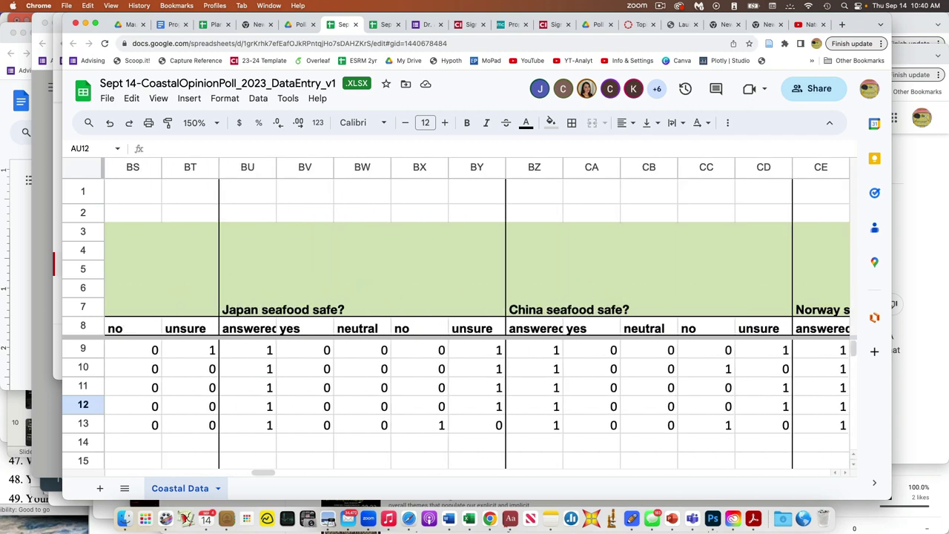
pyautogui.hscroll(12, 475, 312)
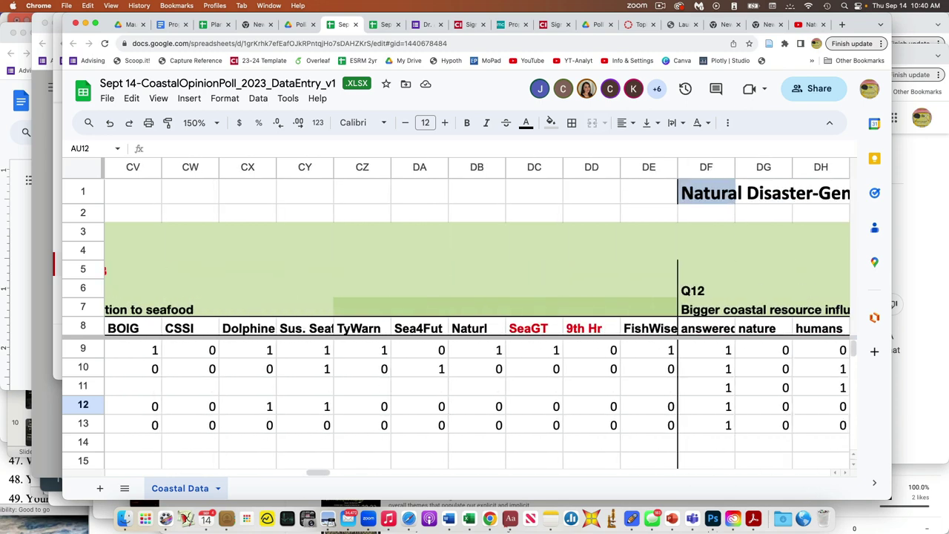
pyautogui.hscroll(-2, 475, 311)
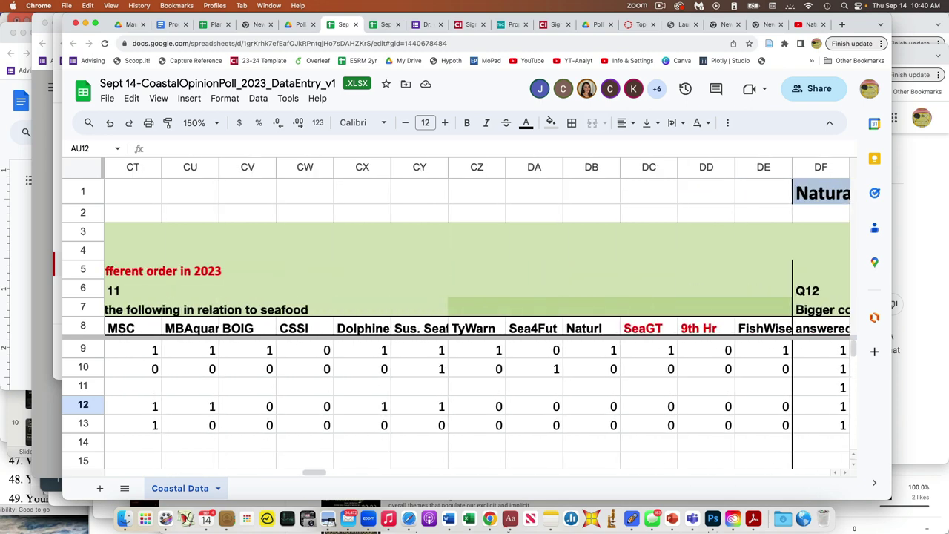
pyautogui.hscroll(-1, 474, 312)
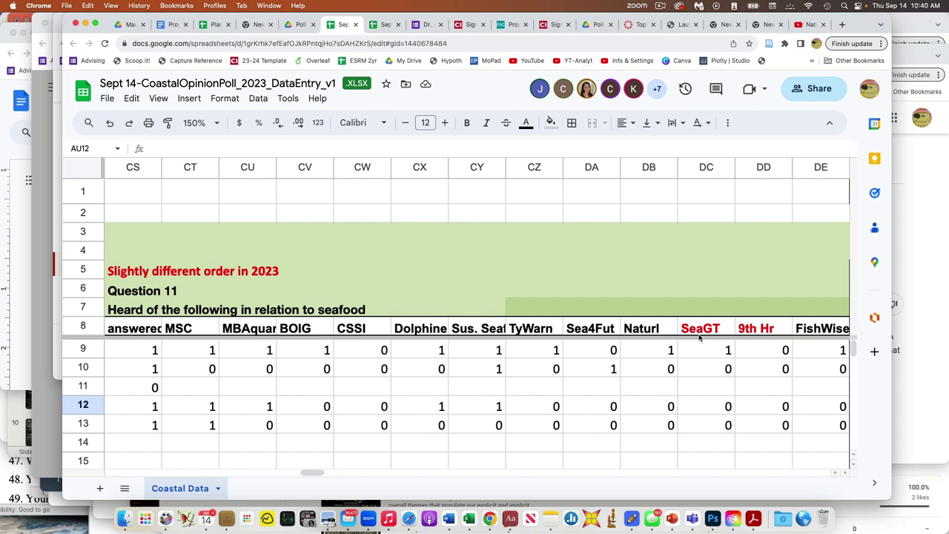
# Highlight the SeaGT and 9th Hr headings under Question 11 and inspect their row 9 entries.
pyautogui.moveTo(711, 332); pyautogui.dragTo(745, 334)
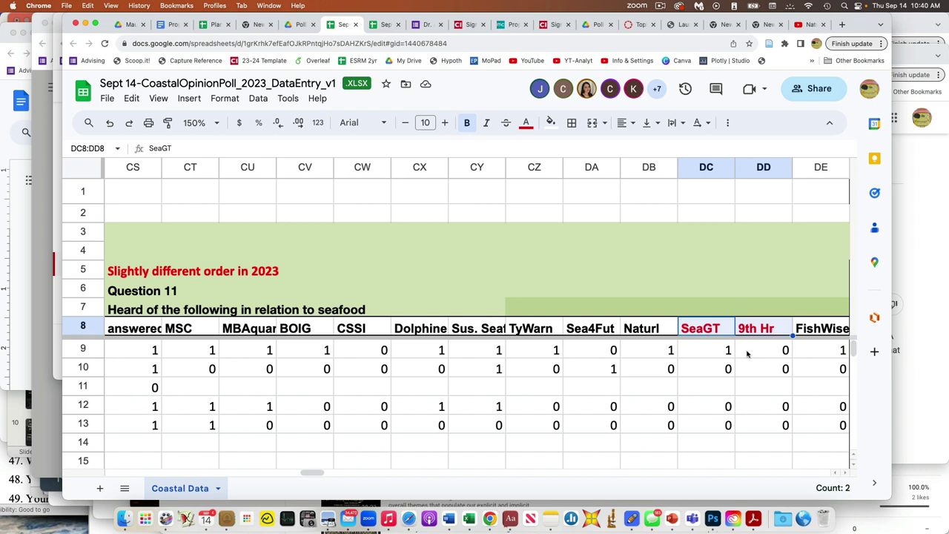
pyautogui.click(744, 356)
pyautogui.click(719, 357)
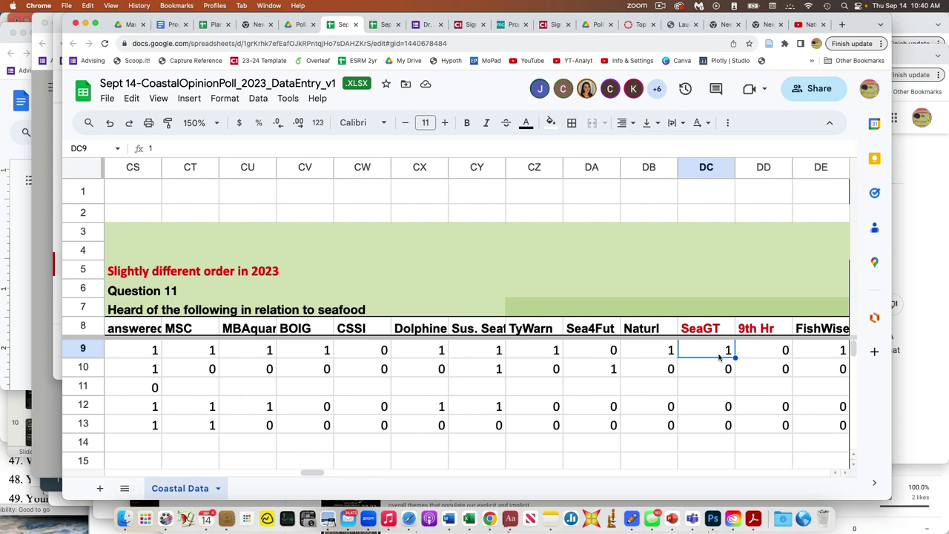
# Look through the remaining questions from Q12 to Q46 Race and select row 9's Comments cell.
pyautogui.hscroll(10, 718, 358)
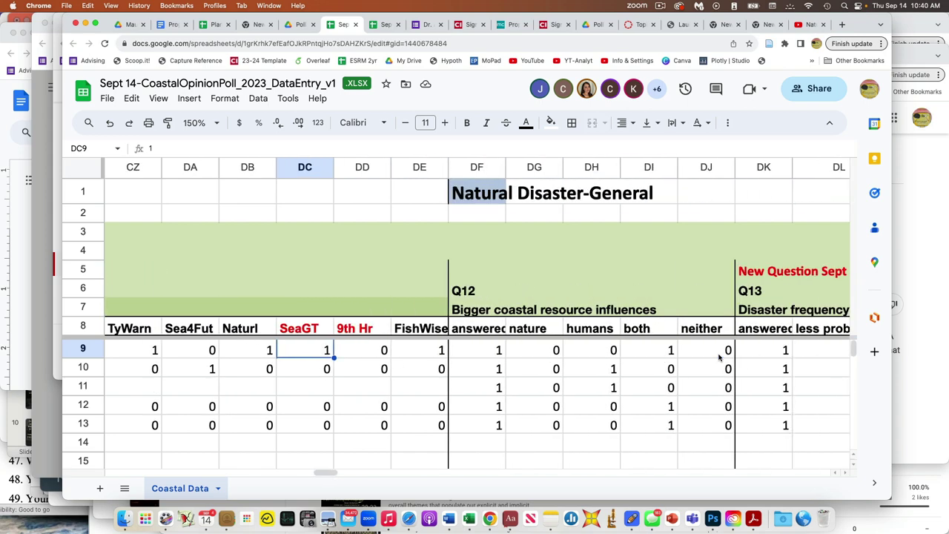
pyautogui.hscroll(10, 719, 357)
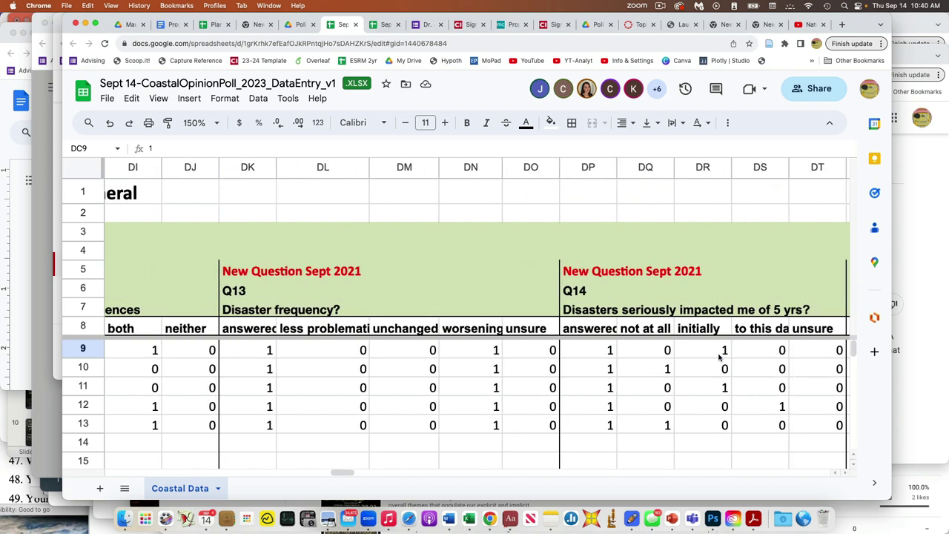
pyautogui.hscroll(15, 718, 357)
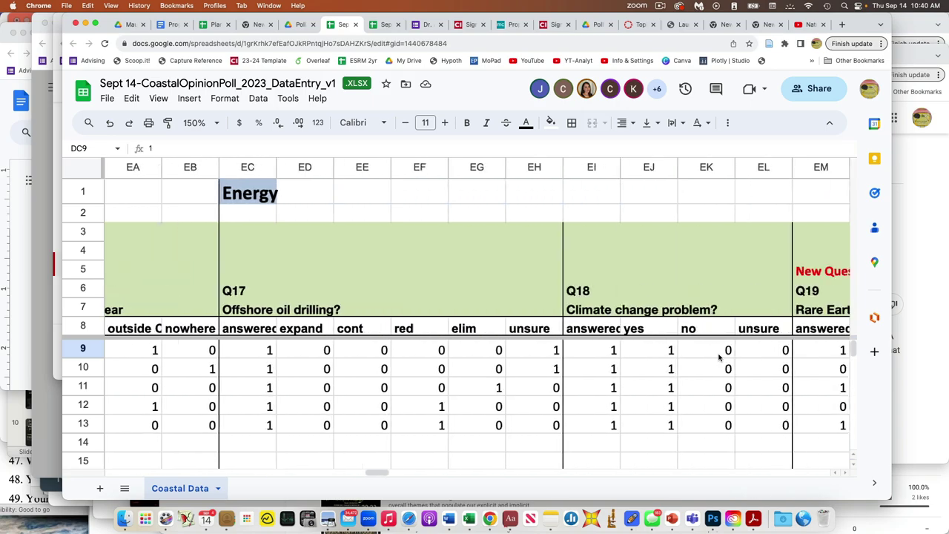
pyautogui.hscroll(20, 719, 357)
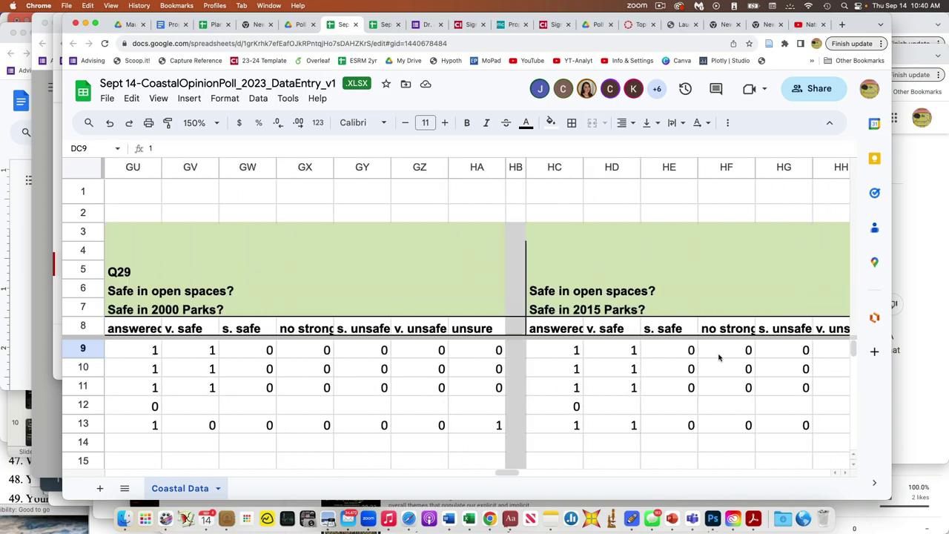
pyautogui.hscroll(20, 719, 357)
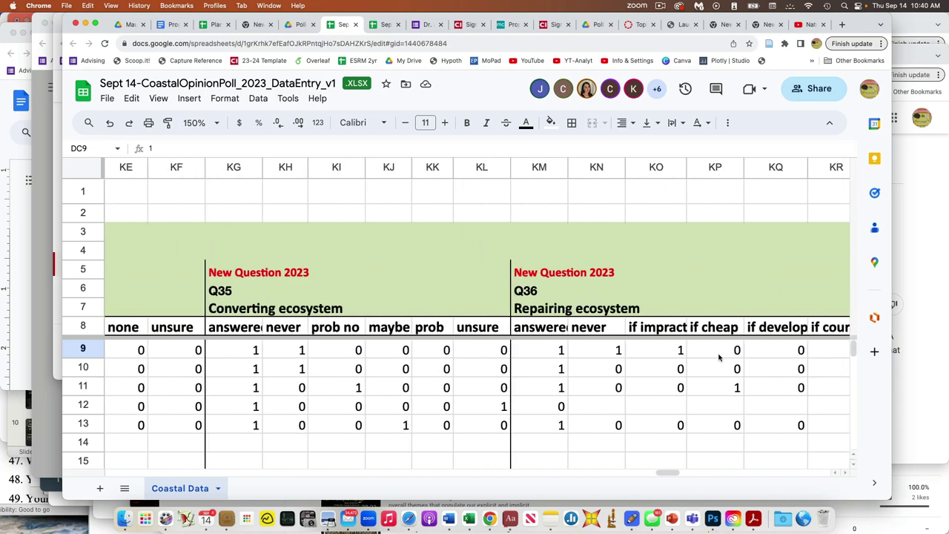
pyautogui.hscroll(15, 719, 358)
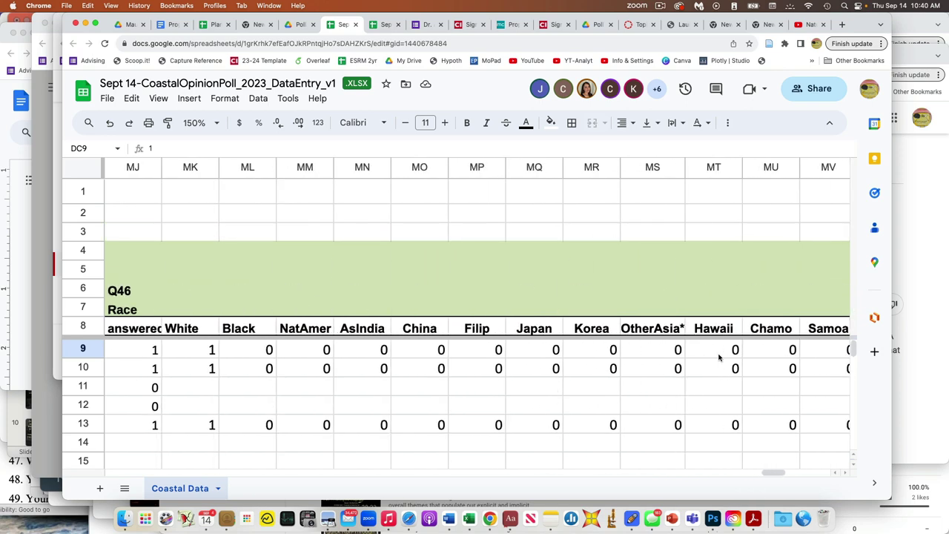
pyautogui.hscroll(2, 719, 358)
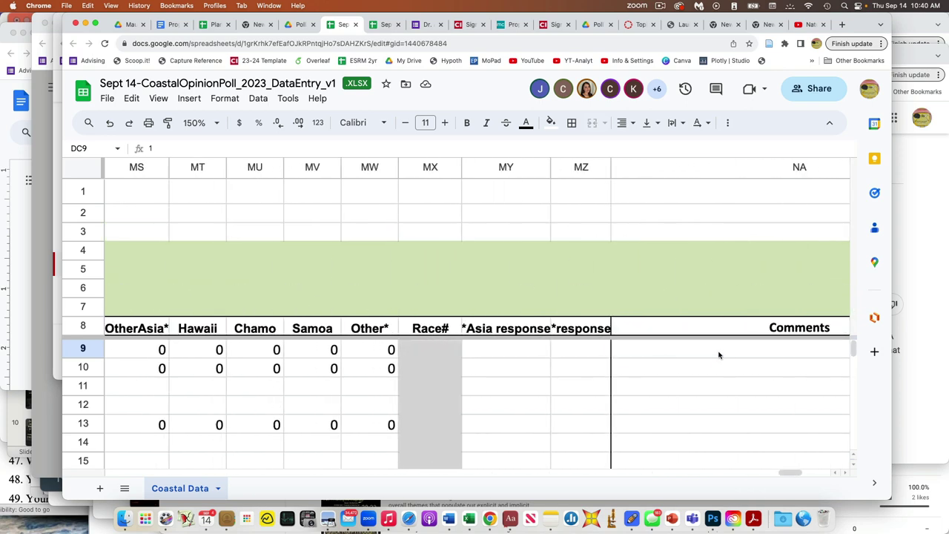
pyautogui.click(719, 356)
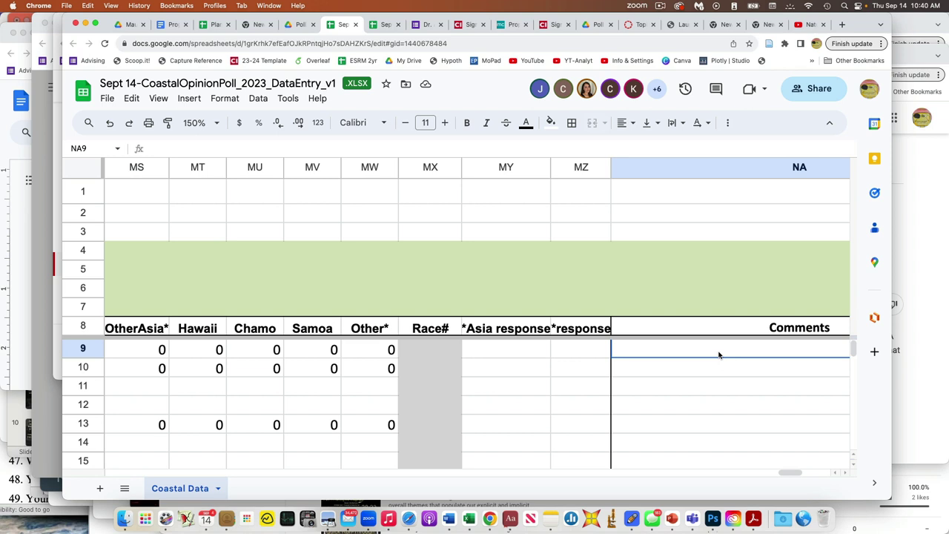